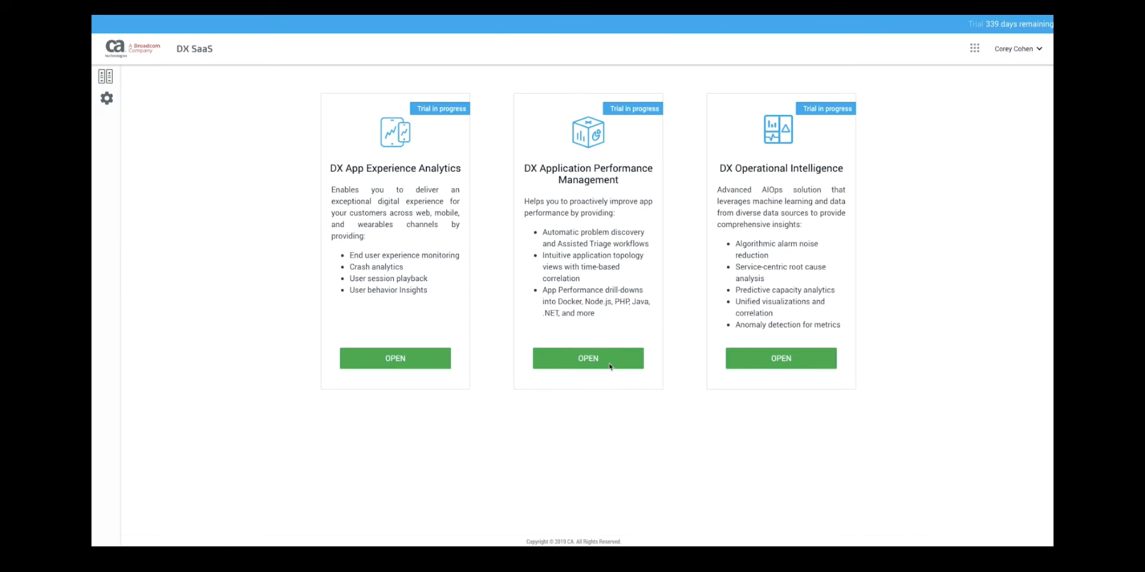
# - Open DX APM's Business Payload Analyzer and load the rules for jtixchange_web
pyautogui.click(588, 364)
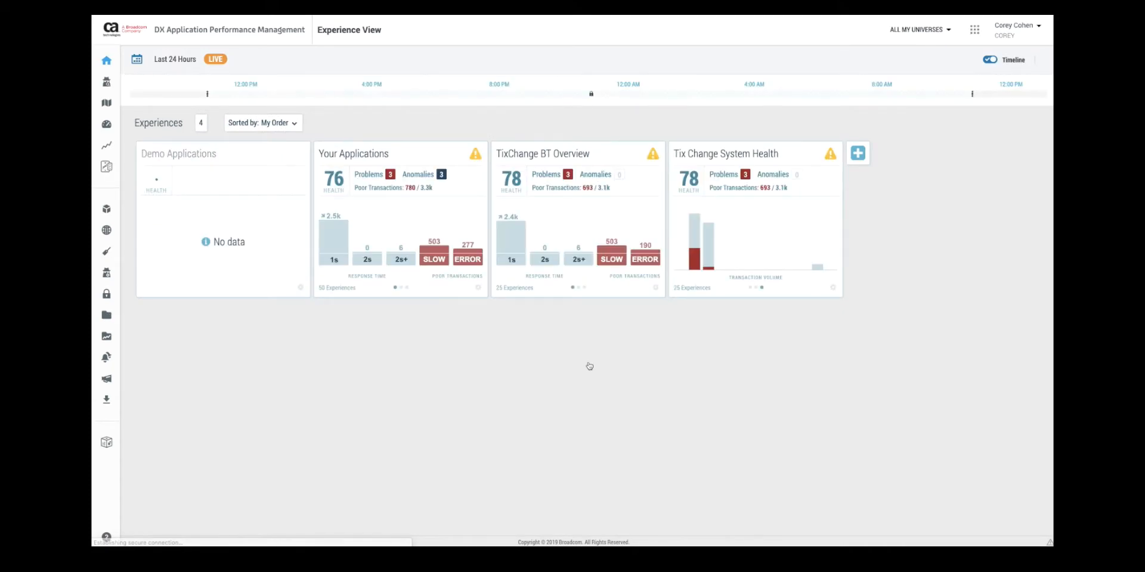
pyautogui.moveTo(117, 446)
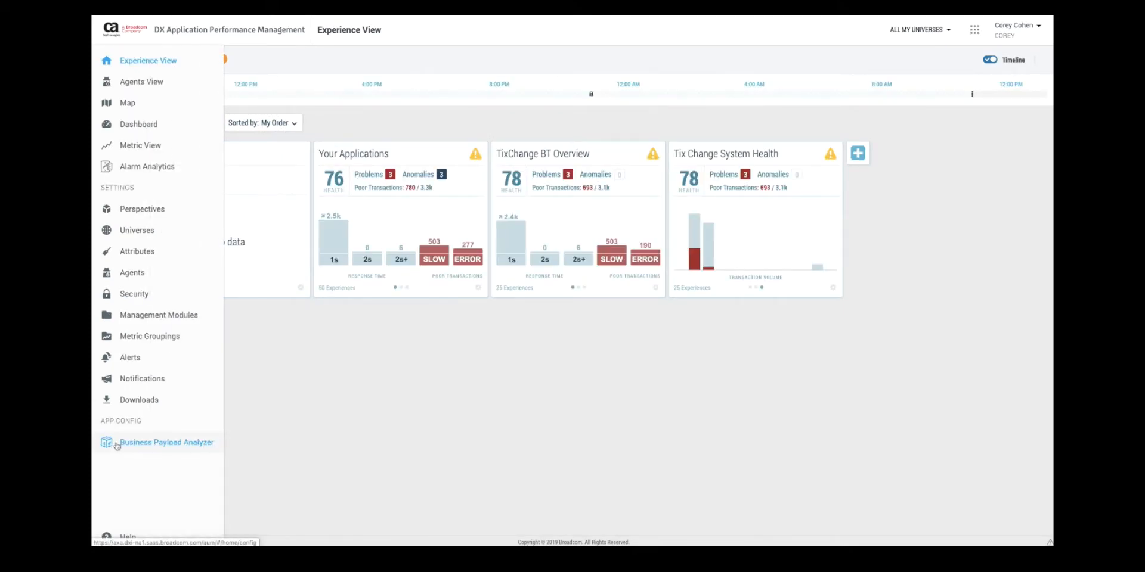
pyautogui.click(158, 444)
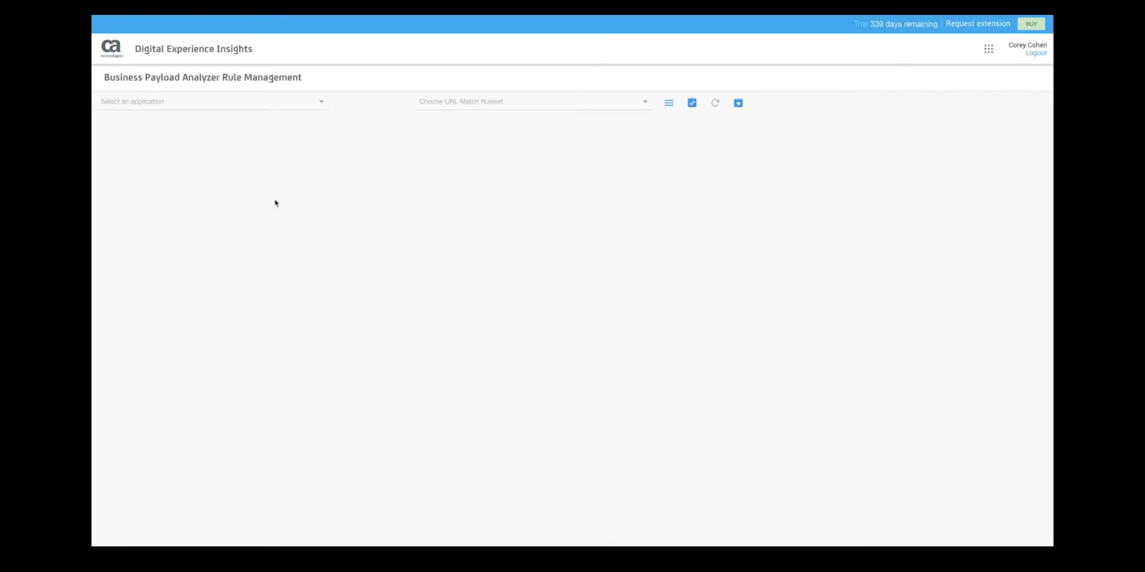
pyautogui.click(321, 101)
pyautogui.click(284, 123)
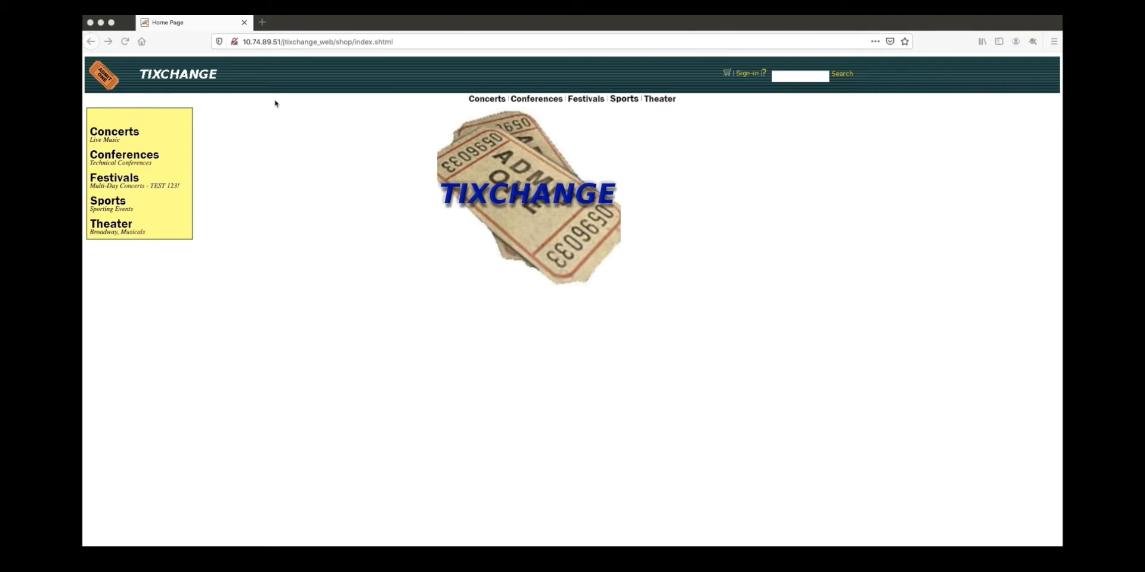
# - Open the Concerts item MU-JM-01 and highlight its product id in the URL and its title
pyautogui.click(120, 133)
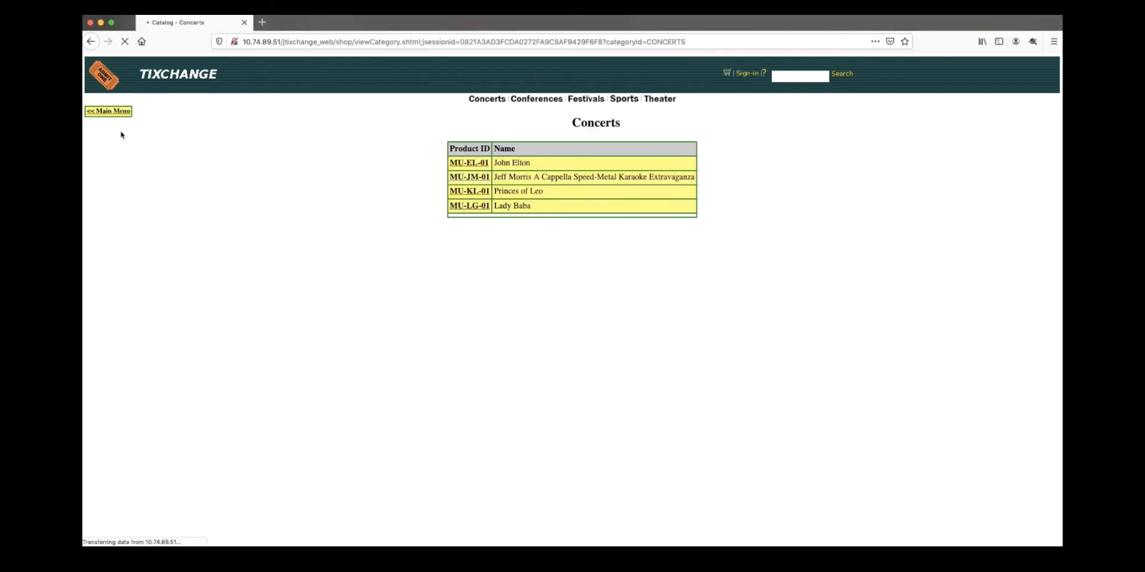
pyautogui.click(460, 180)
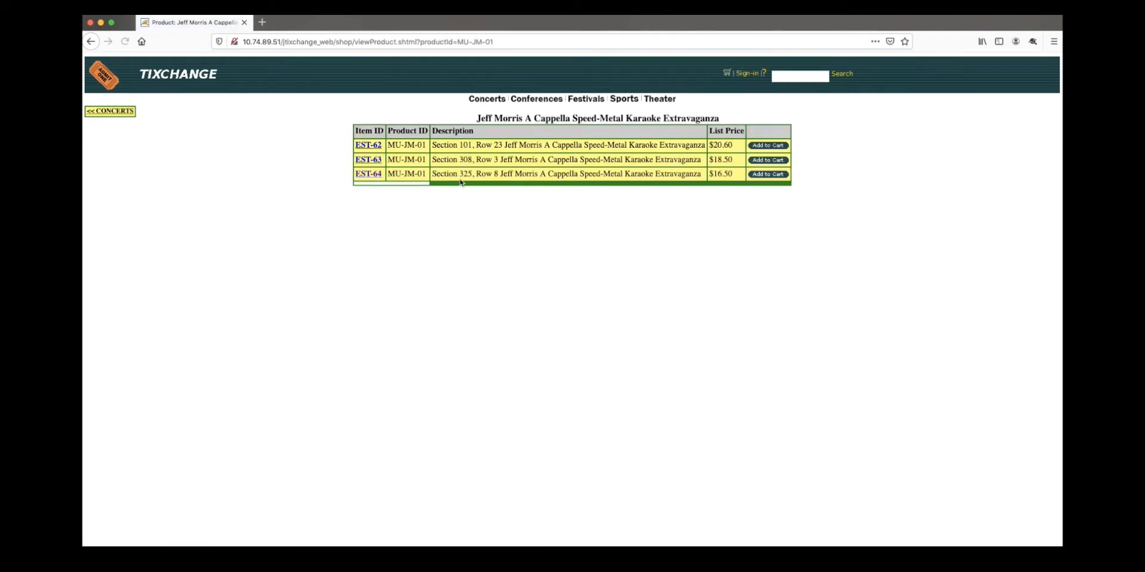
pyautogui.moveTo(499, 42); pyautogui.dragTo(359, 43)
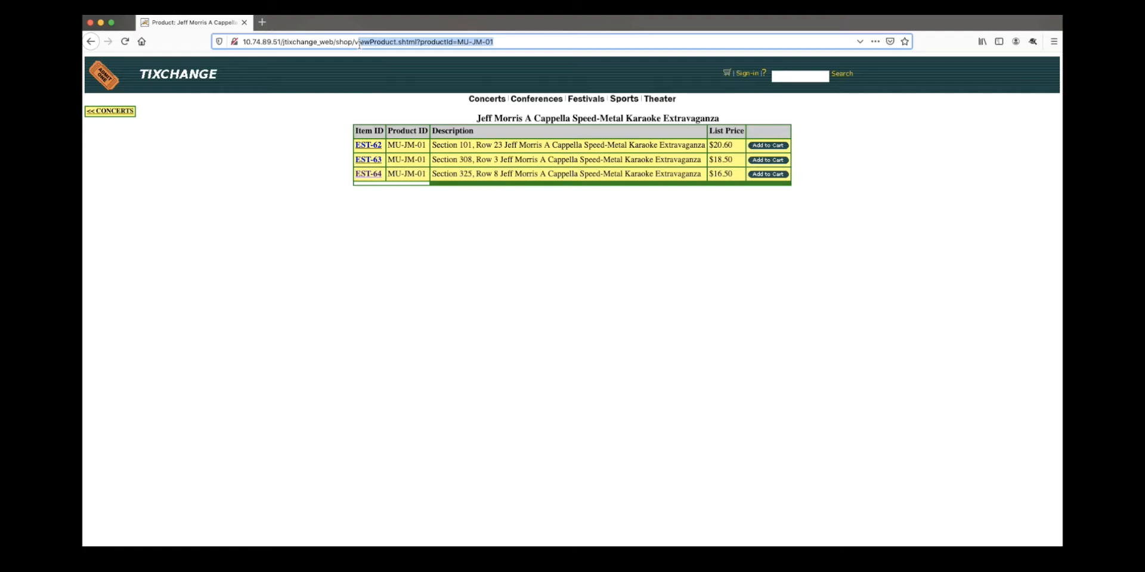
pyautogui.click(477, 121)
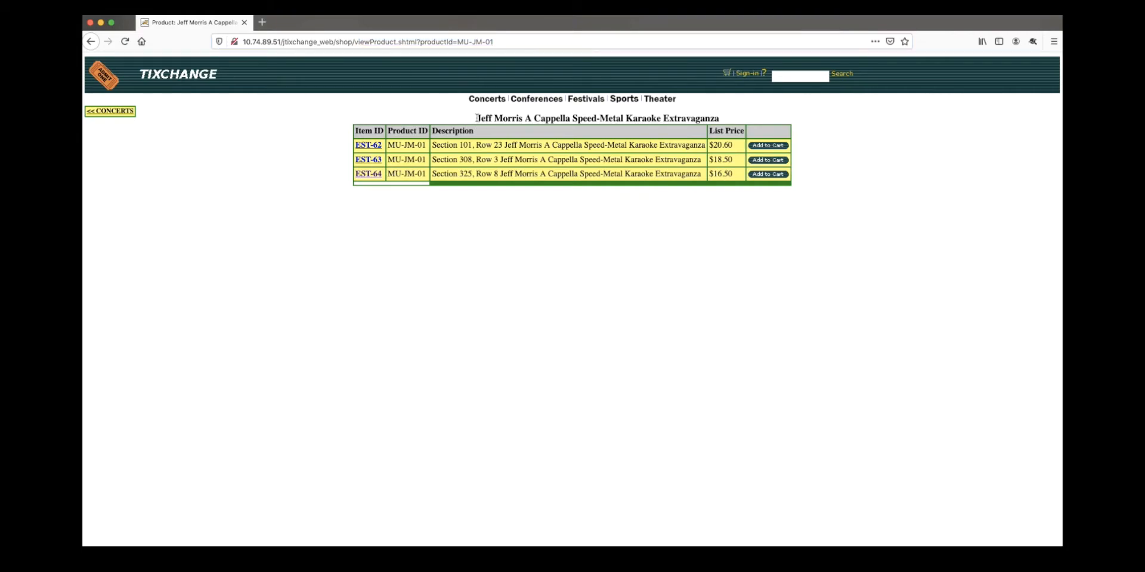
pyautogui.moveTo(479, 118); pyautogui.dragTo(704, 126)
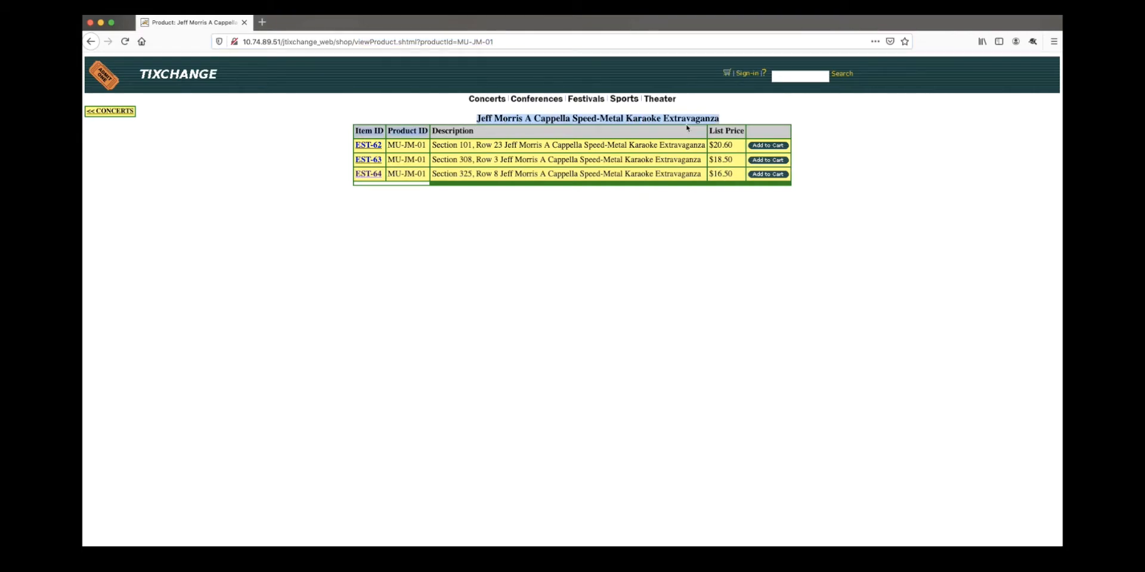
pyautogui.click(702, 113)
pyautogui.tripleClick(715, 117)
pyautogui.click(191, 148)
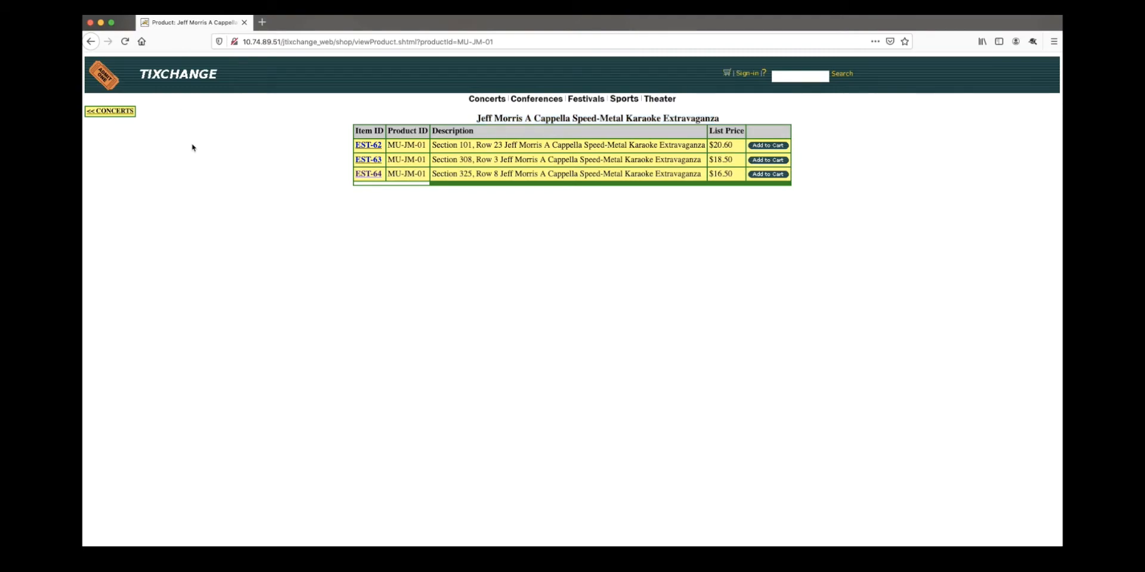
# - Browse the Theater category and view the Jersey Shore Boys product page
pyautogui.click(117, 112)
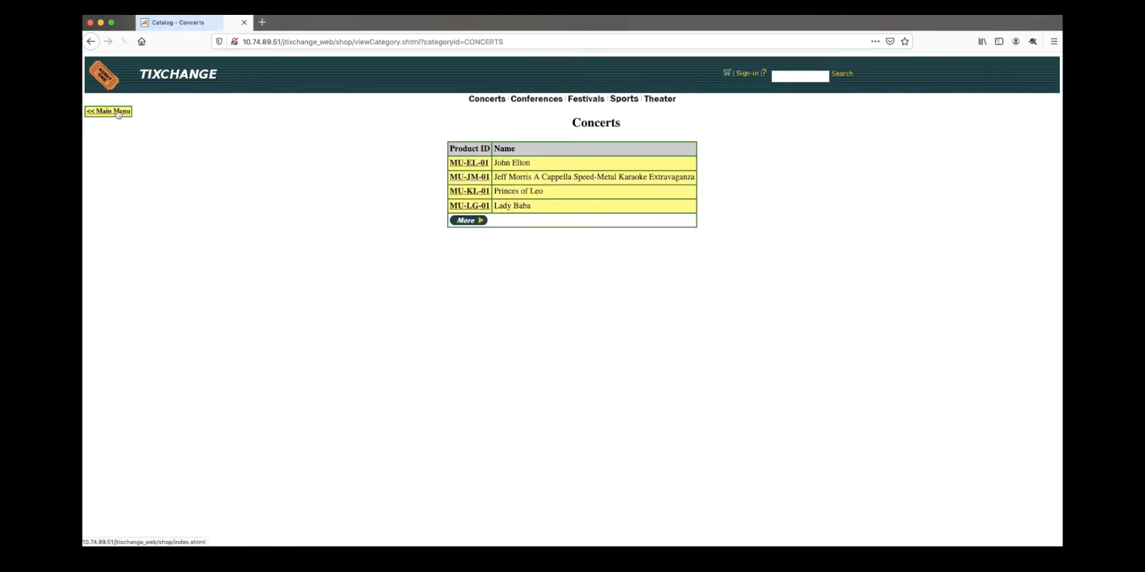
pyautogui.click(113, 112)
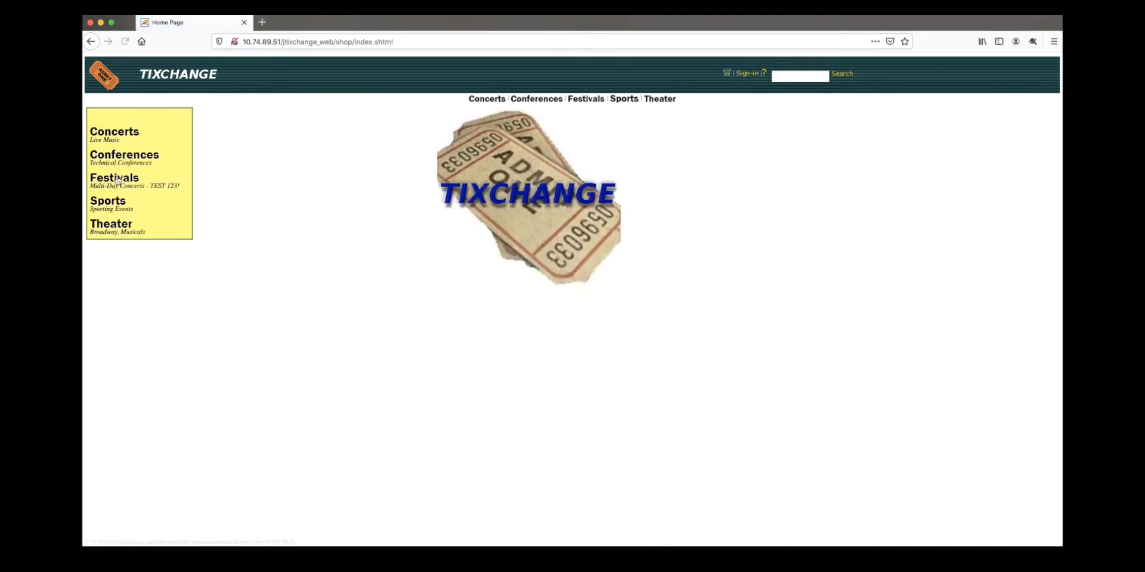
pyautogui.click(115, 230)
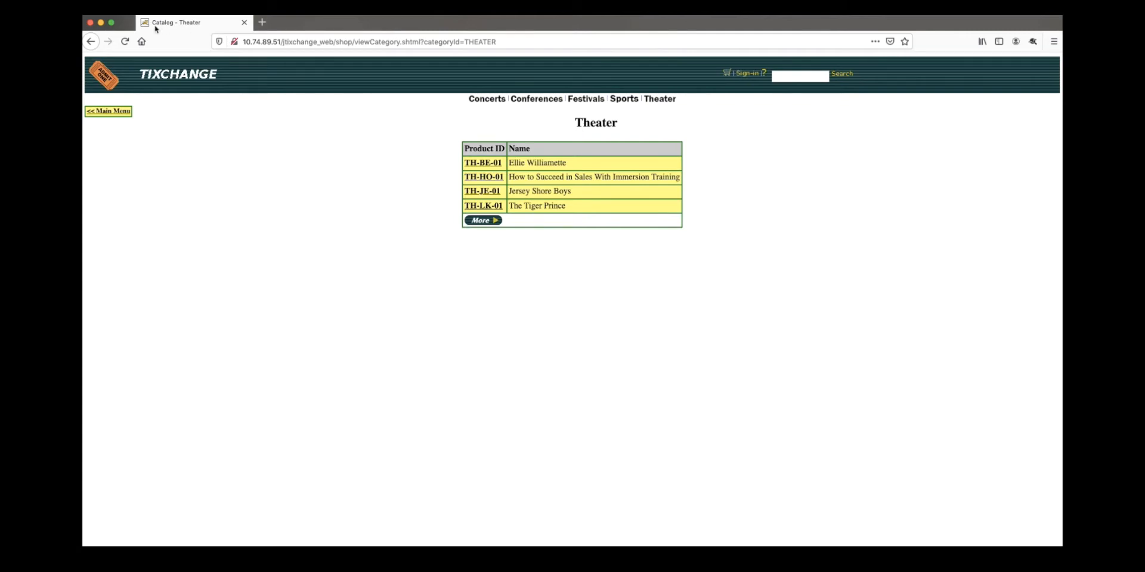
pyautogui.click(482, 193)
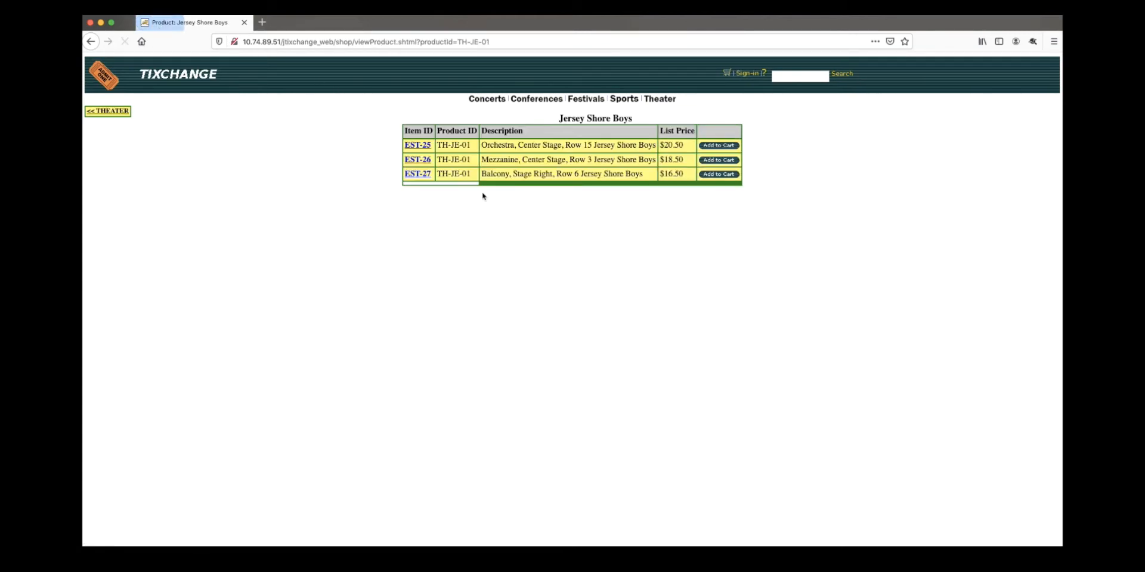
pyautogui.click(122, 114)
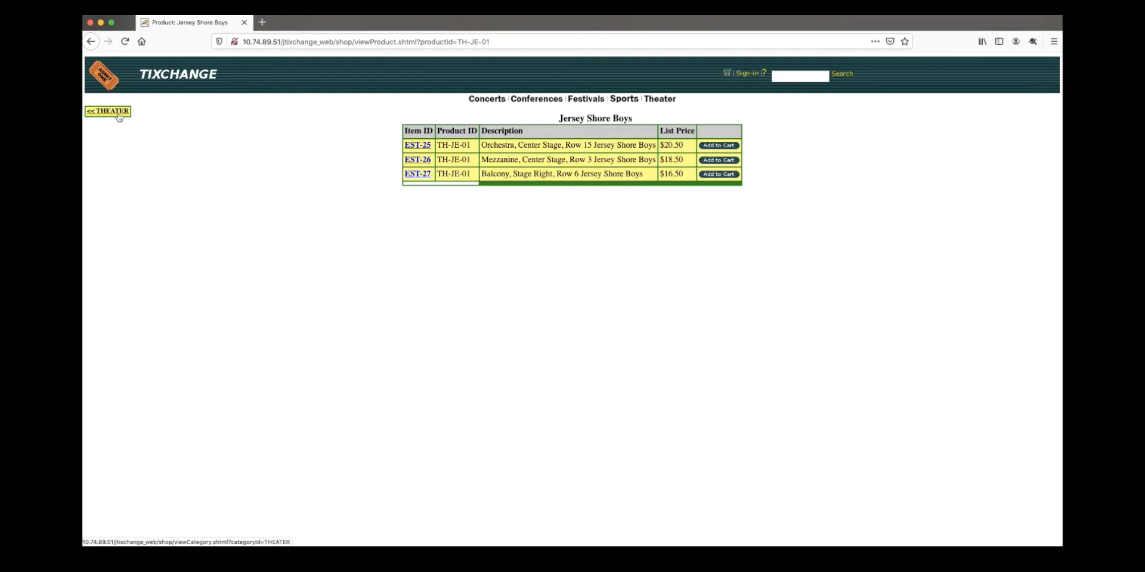
pyautogui.click(127, 113)
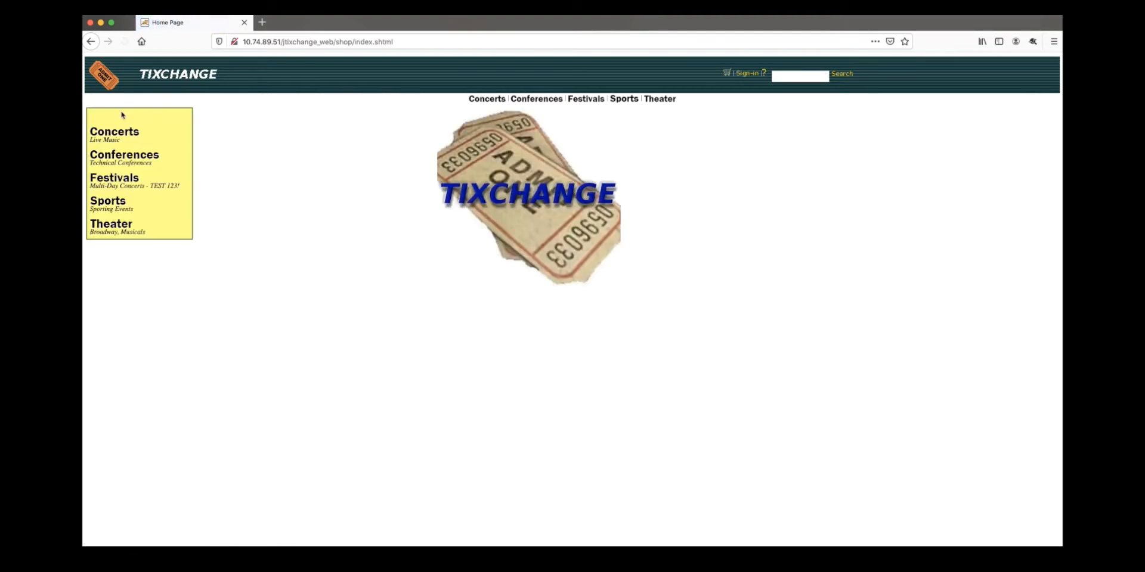
# - Add the Jeff Morris Section 325 ticket EST-64 to the cart
pyautogui.click(127, 134)
pyautogui.click(470, 177)
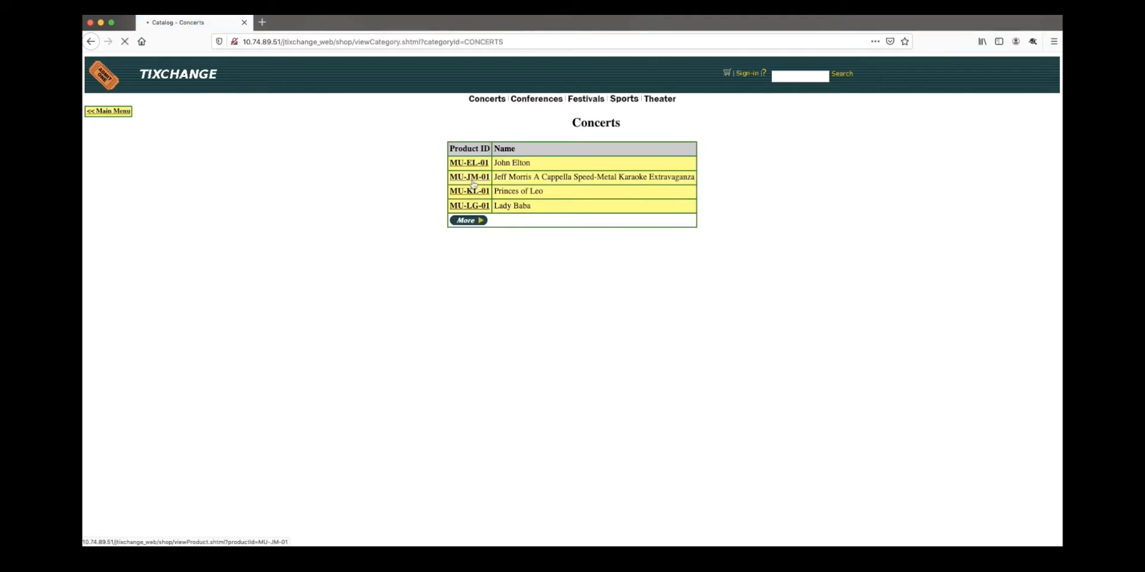
pyautogui.click(768, 175)
# - Add Goat Rodeo ticket EST-76 from Sports and proceed through checkout to sign-in
pyautogui.click(107, 113)
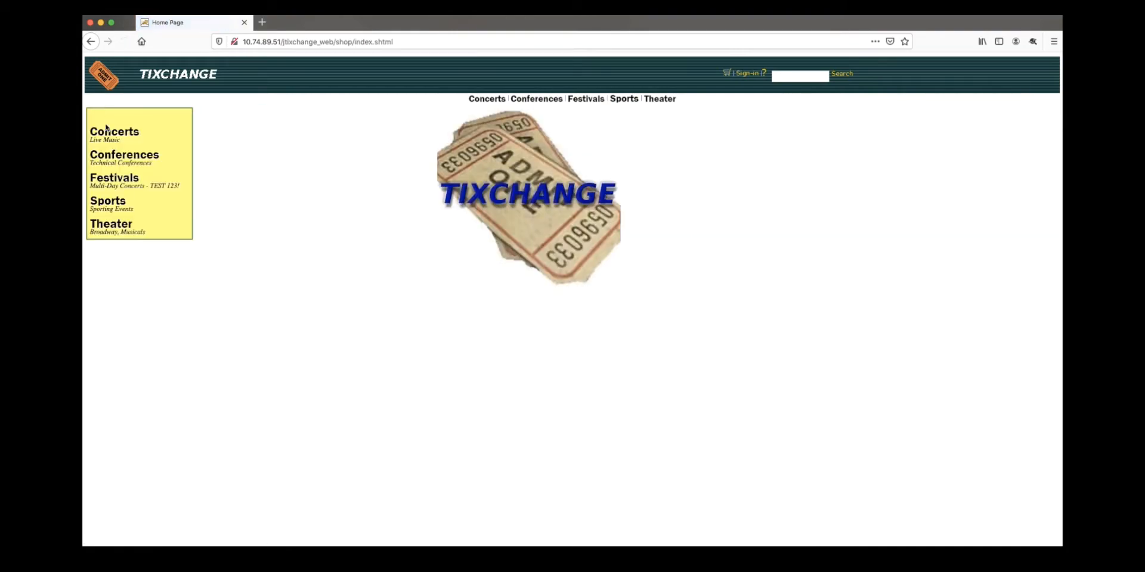
pyautogui.click(117, 205)
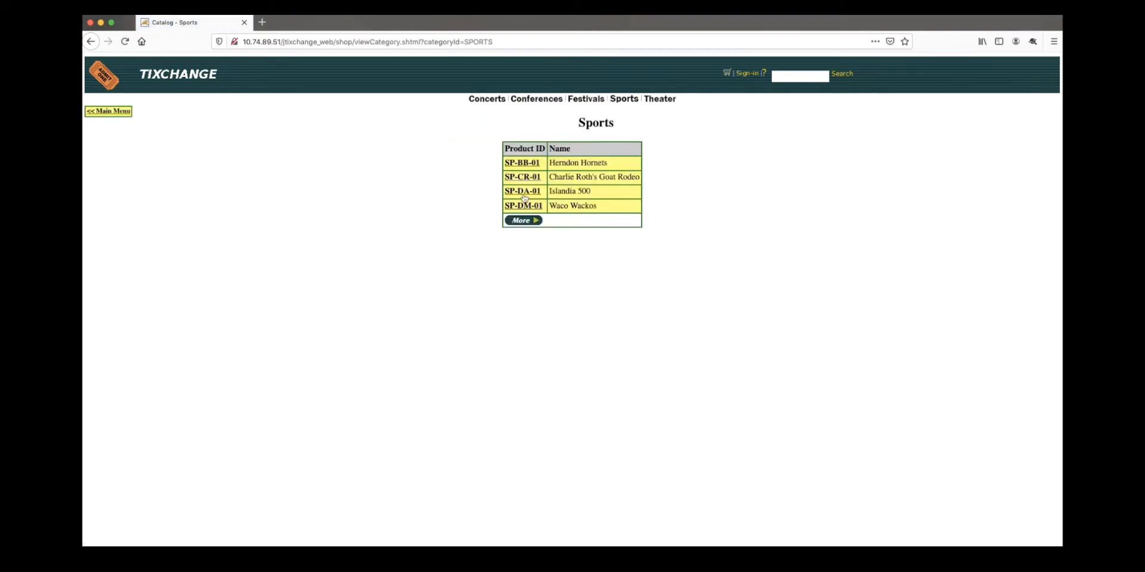
pyautogui.click(524, 176)
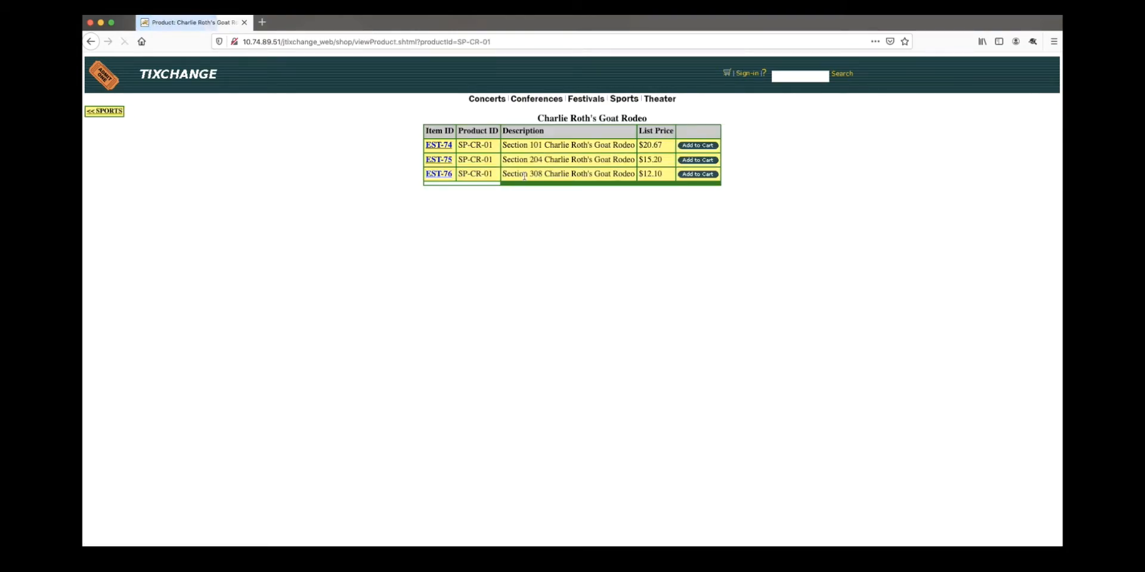
pyautogui.click(695, 174)
pyautogui.click(574, 232)
pyautogui.click(576, 215)
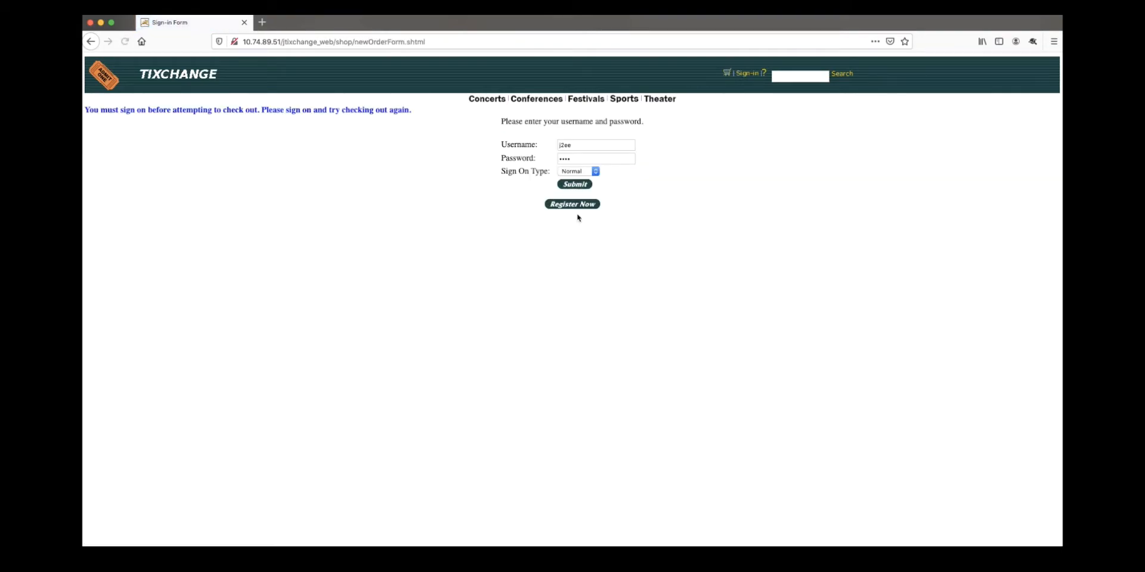
# - Sign in to TIXCHANGE with the shop username and password
pyautogui.doubleClick(578, 149)
pyautogui.write('user5')
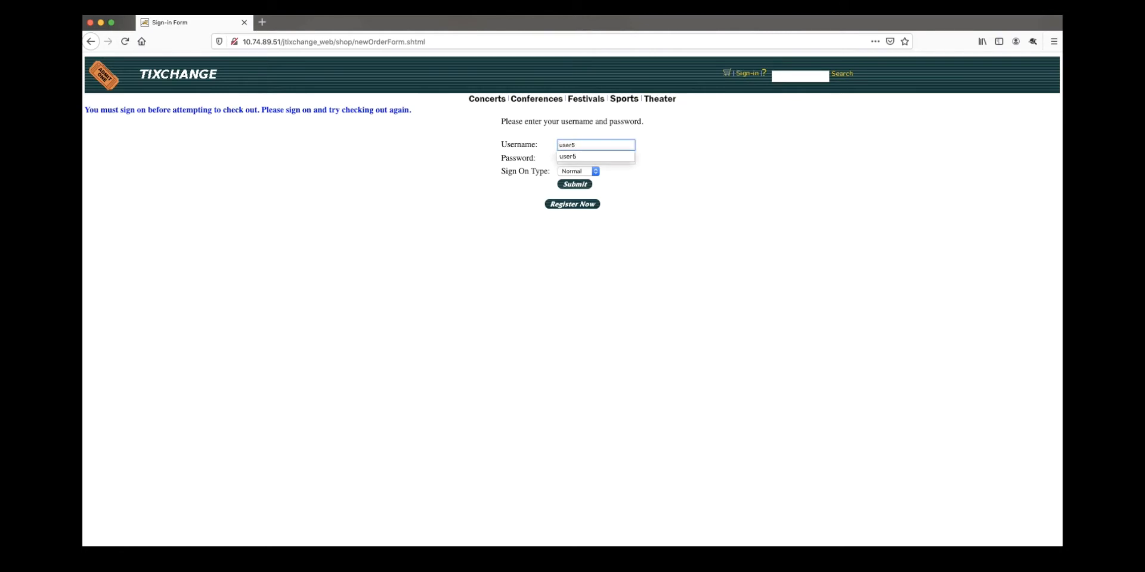
pyautogui.press('Tab')
pyautogui.write('user5')
pyautogui.click(573, 184)
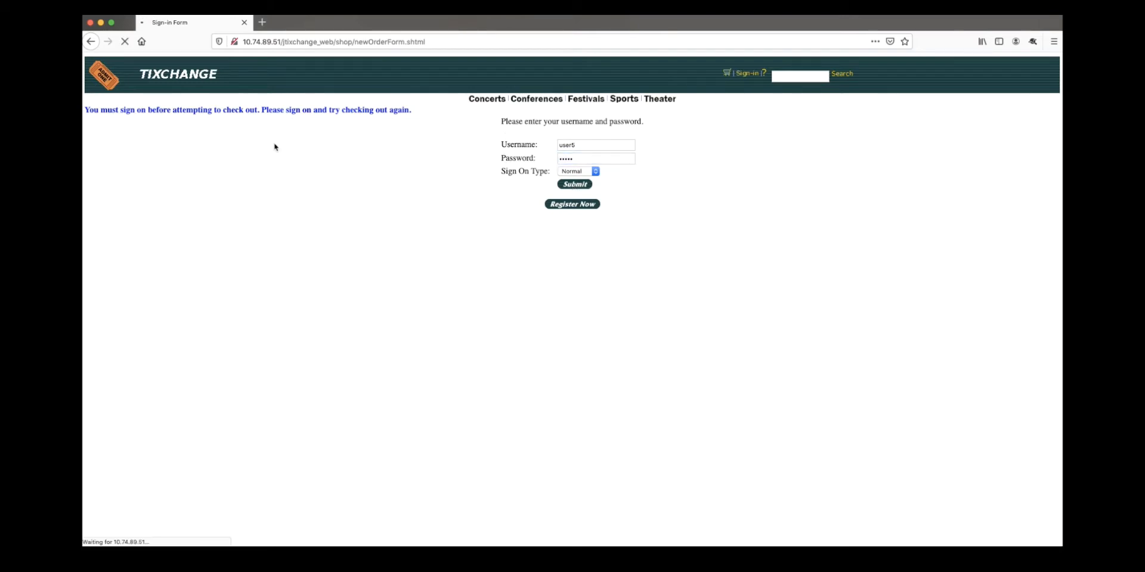
# - Reopen the shopping cart and proceed through the checkout summary to the order form
pyautogui.click(720, 72)
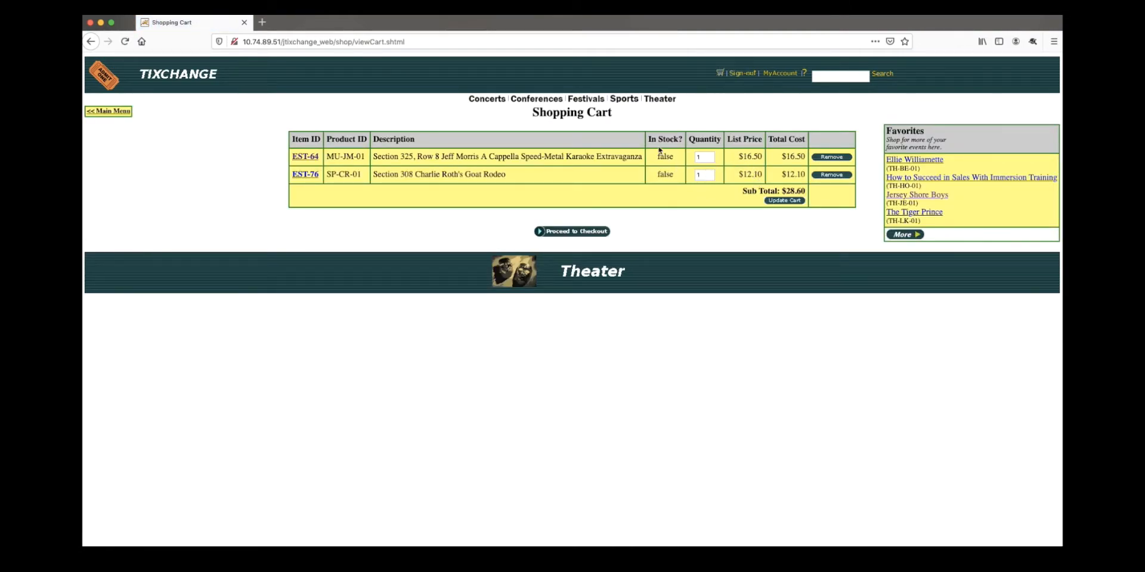
pyautogui.moveTo(620, 117); pyautogui.dragTo(535, 108)
pyautogui.click(641, 120)
pyautogui.click(593, 233)
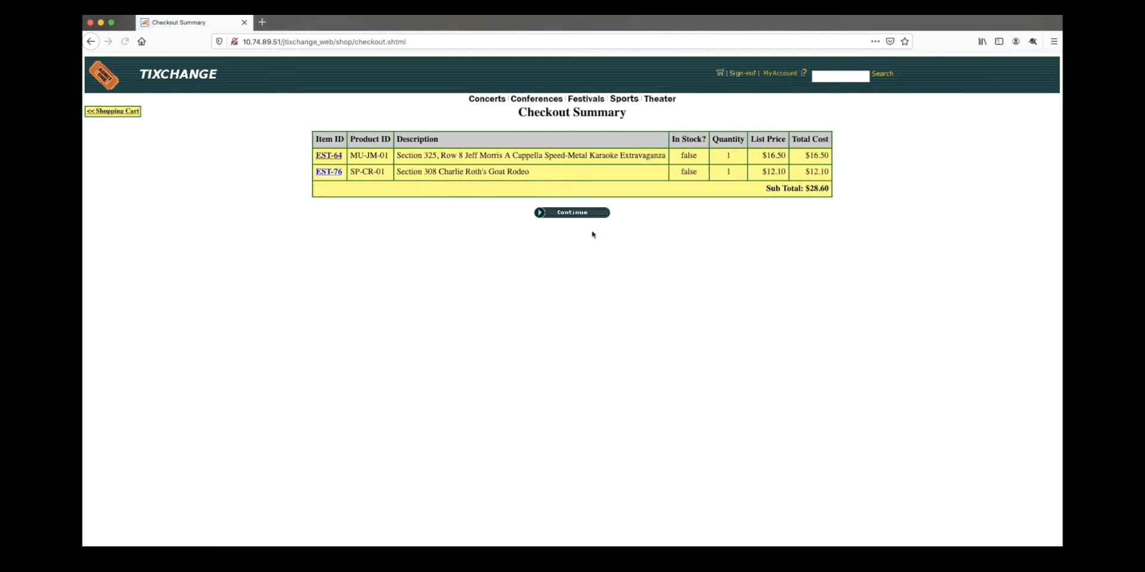
pyautogui.click(589, 214)
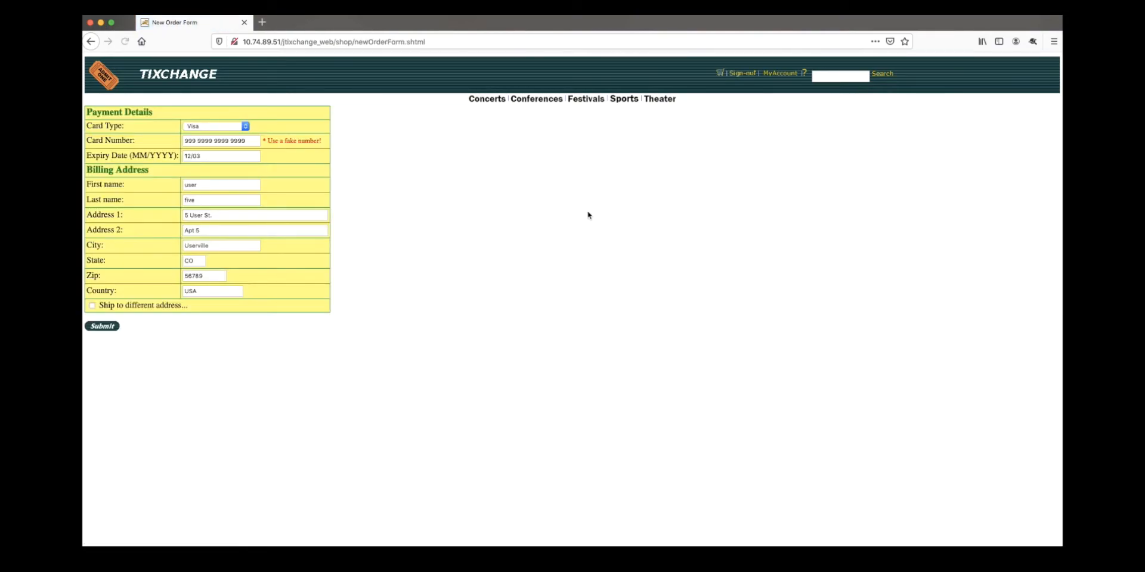
# - Point out the fake card number and submit the payment and billing details
pyautogui.moveTo(248, 140); pyautogui.dragTo(189, 129)
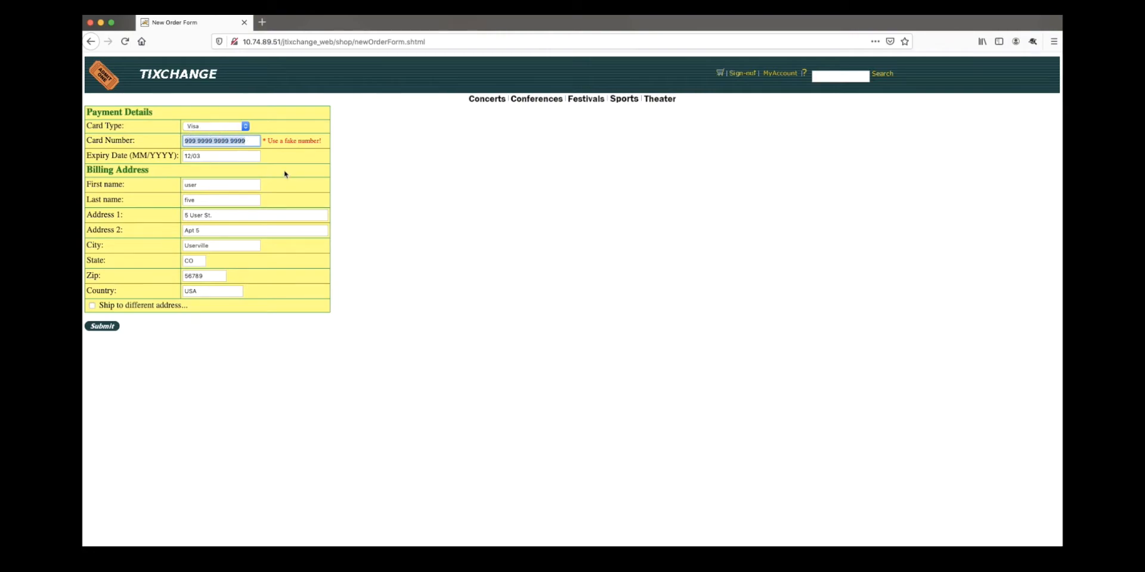
pyautogui.click(349, 176)
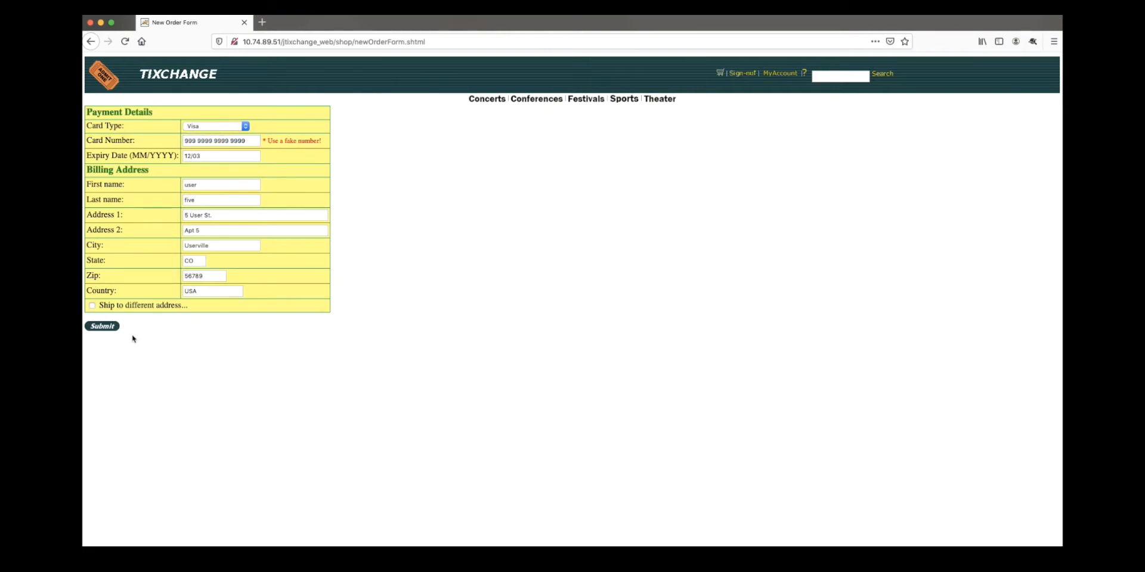
pyautogui.click(107, 326)
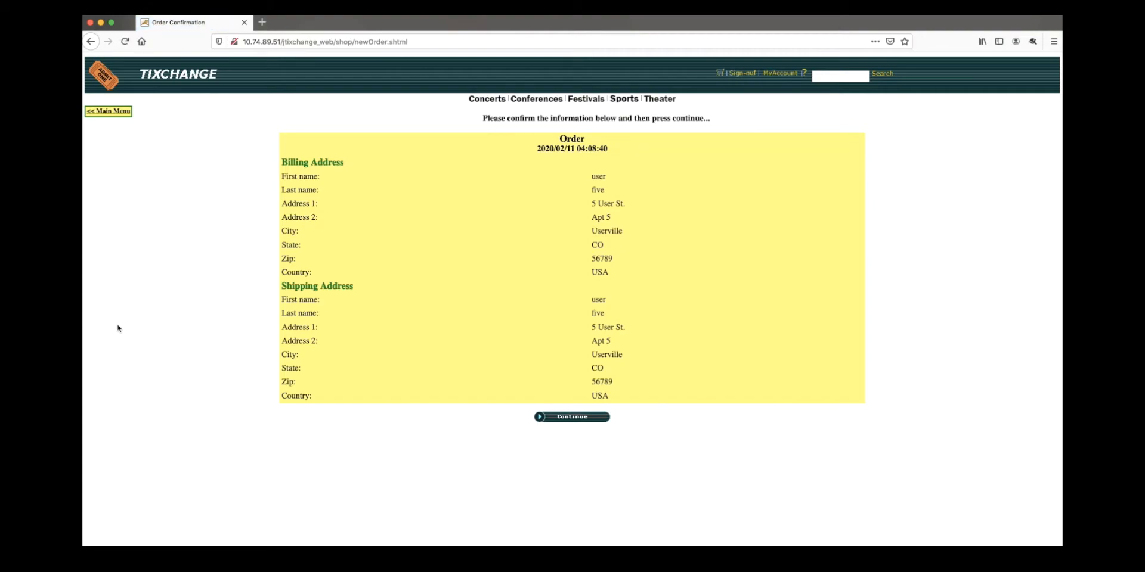
# - Place the order and sign out of TIXCHANGE
pyautogui.click(554, 421)
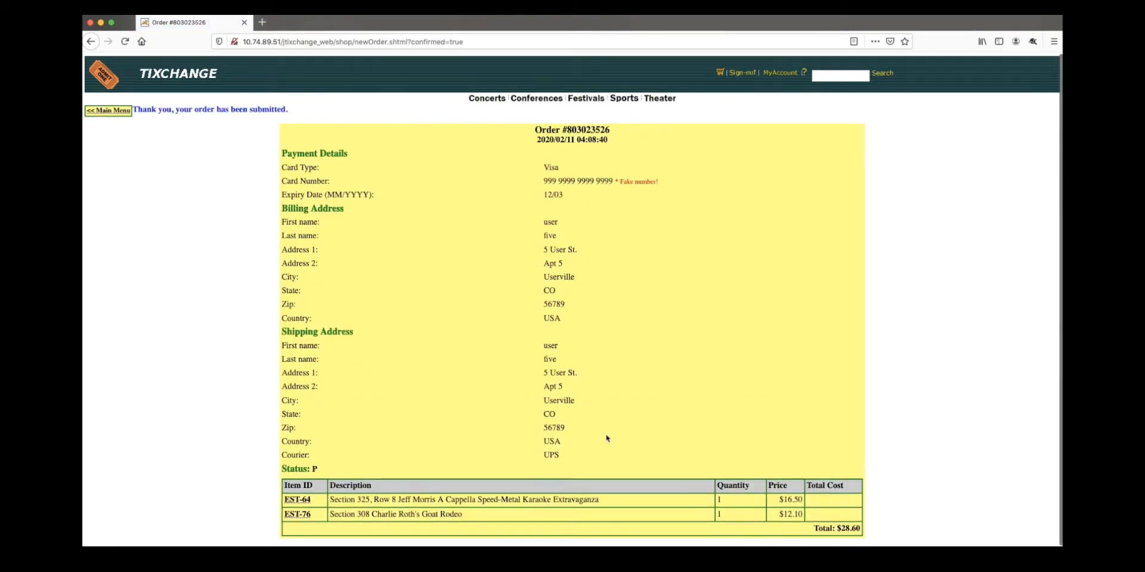
pyautogui.click(743, 74)
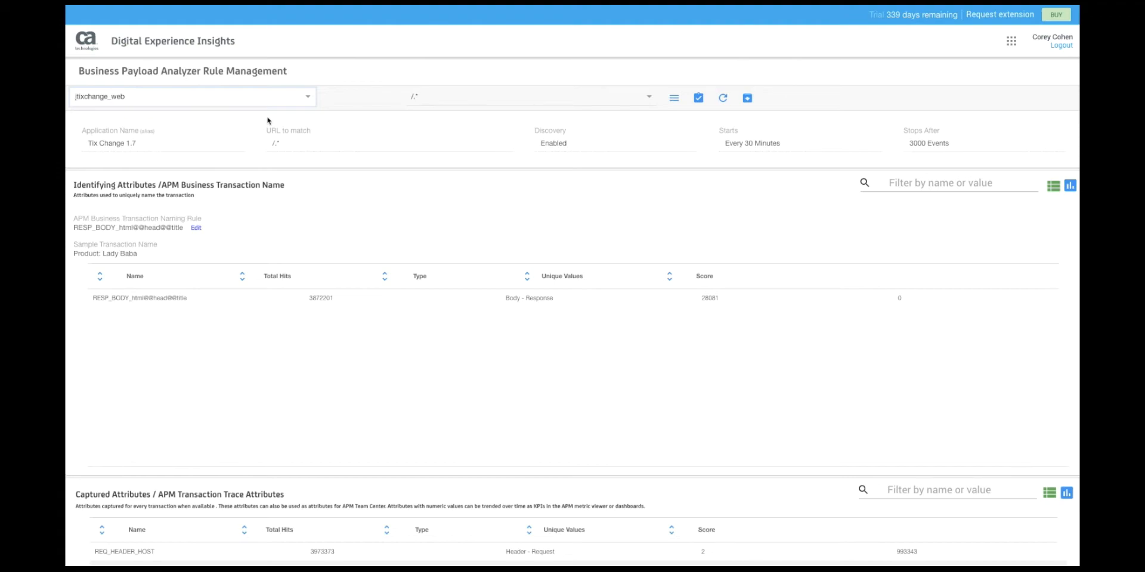
# - Scroll to Disregarded Attributes and open the REQ_HEADER_X_FORWARDED_HOST reassignment panel
pyautogui.scroll(-6, 511, 297)
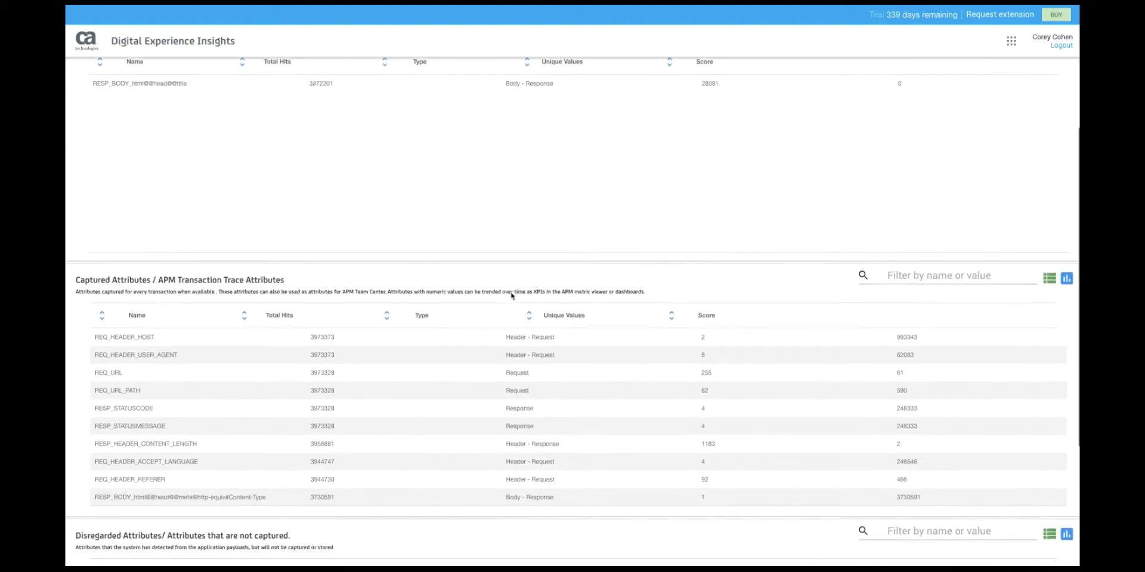
pyautogui.scroll(-3, 511, 295)
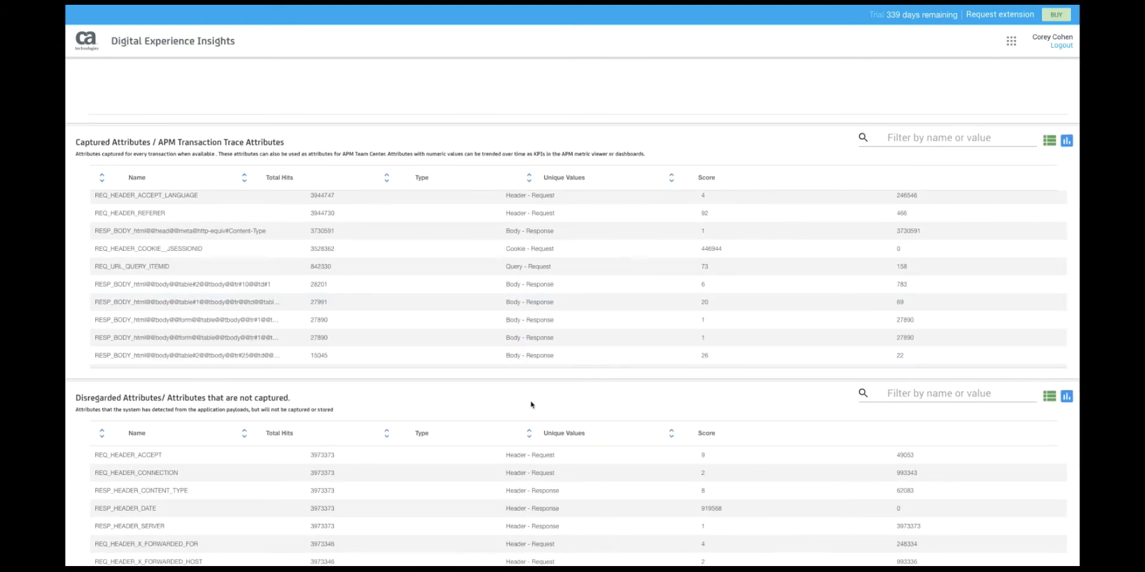
pyautogui.scroll(-1, 531, 404)
pyautogui.scroll(-3, 531, 404)
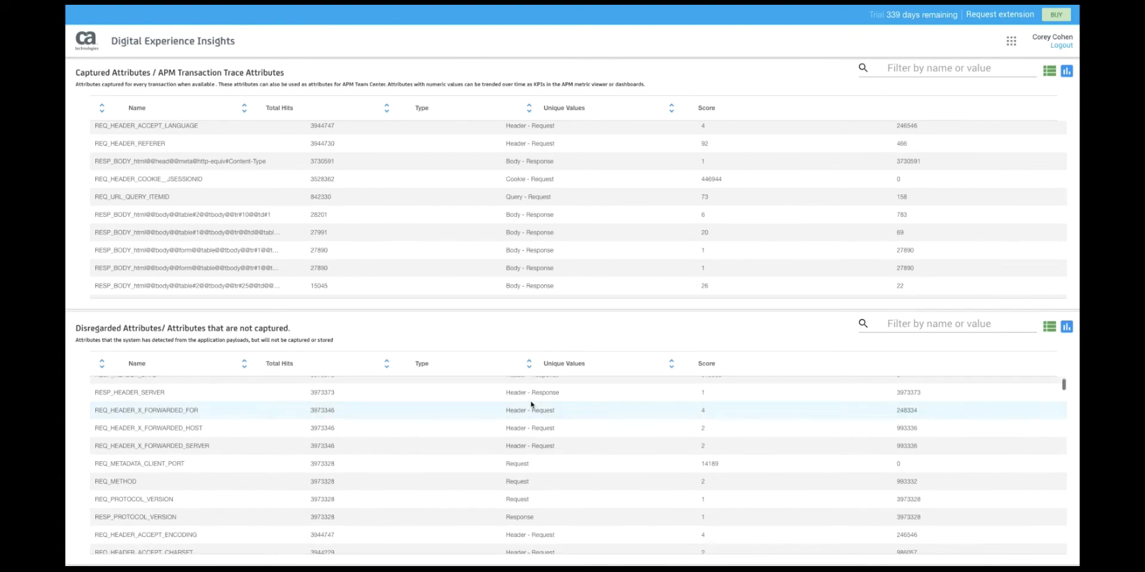
pyautogui.scroll(2, 531, 403)
pyautogui.scroll(1, 531, 404)
pyautogui.moveTo(532, 444); pyautogui.dragTo(495, 461)
pyautogui.click(495, 461)
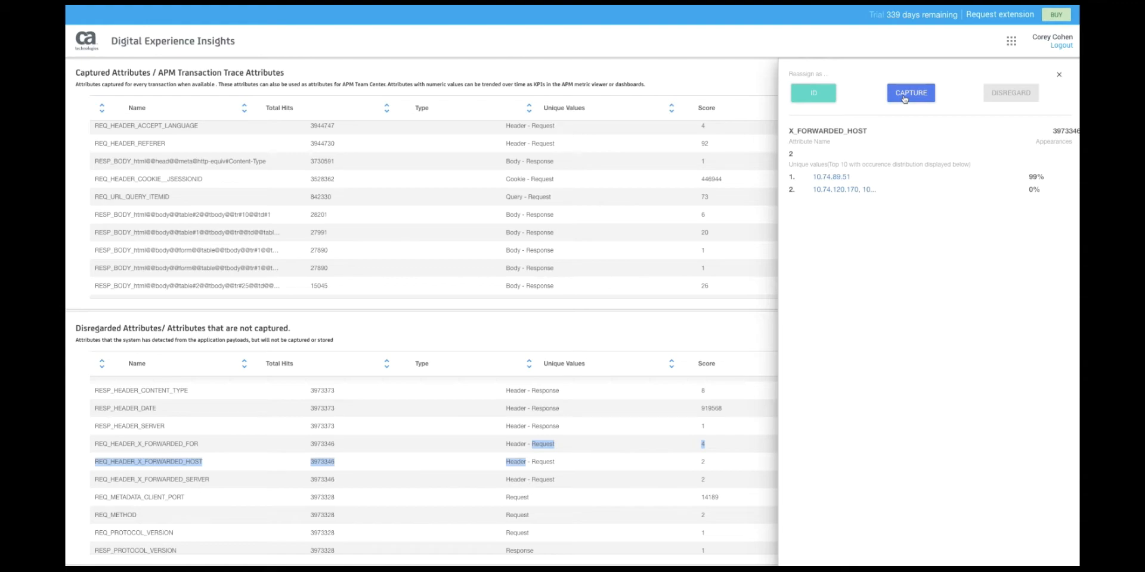
# - Close the X_FORWARDED_HOST panel unchanged and scroll back up to Captured Attributes
pyautogui.click(732, 319)
pyautogui.scroll(6, 661, 261)
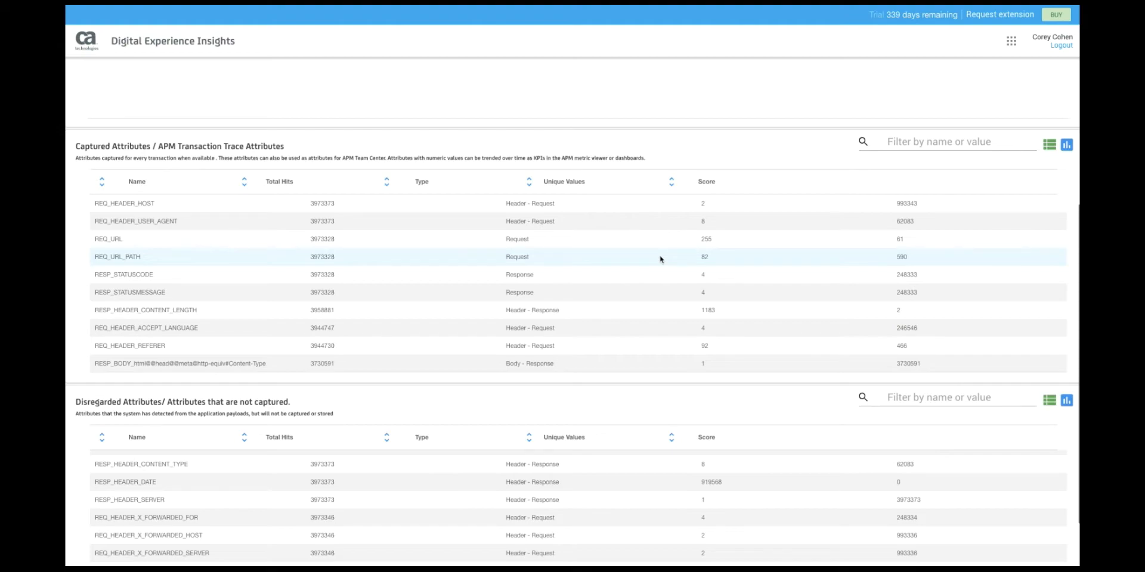
pyautogui.moveTo(532, 221); pyautogui.dragTo(526, 310)
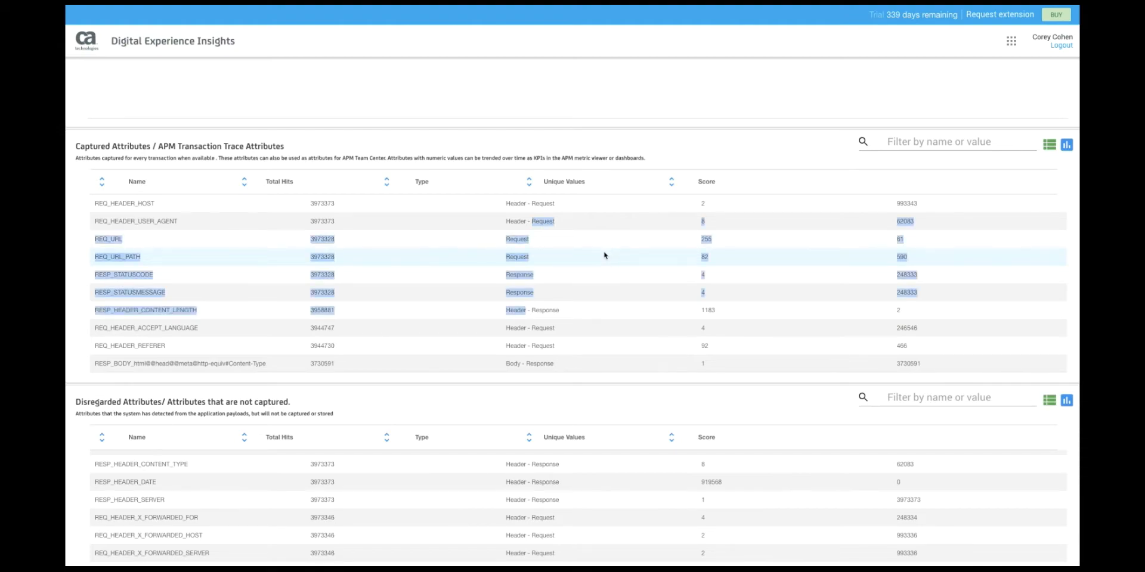
pyautogui.click(604, 255)
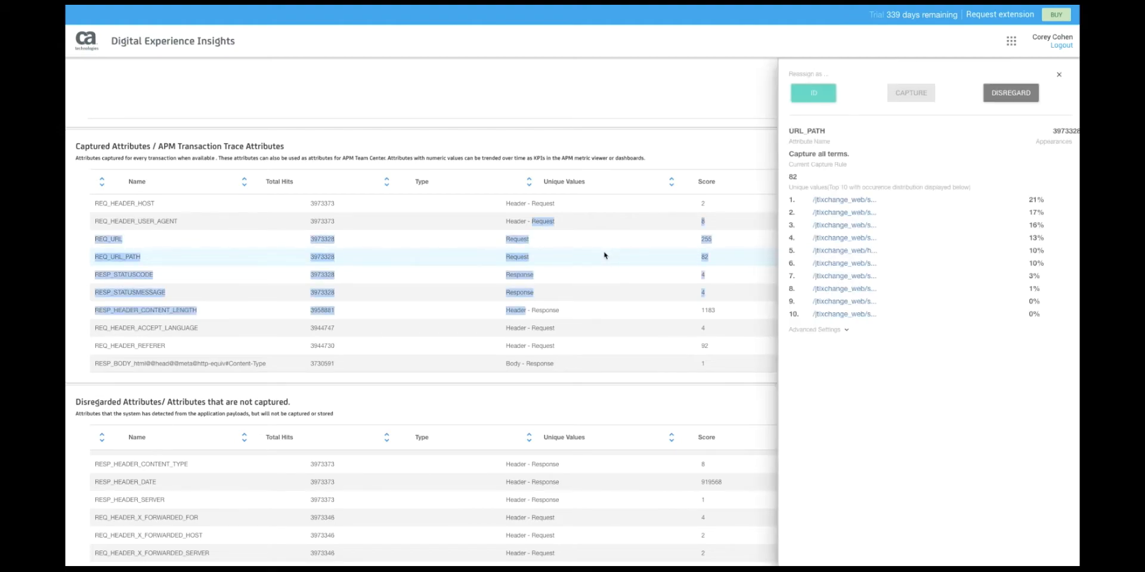
pyautogui.click(834, 200)
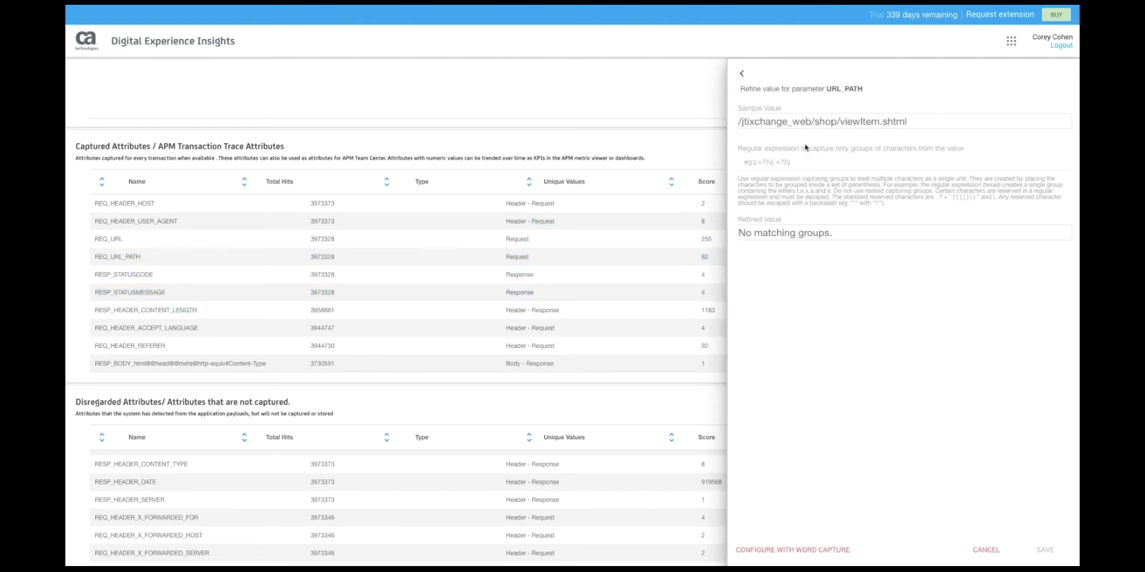
pyautogui.click(797, 550)
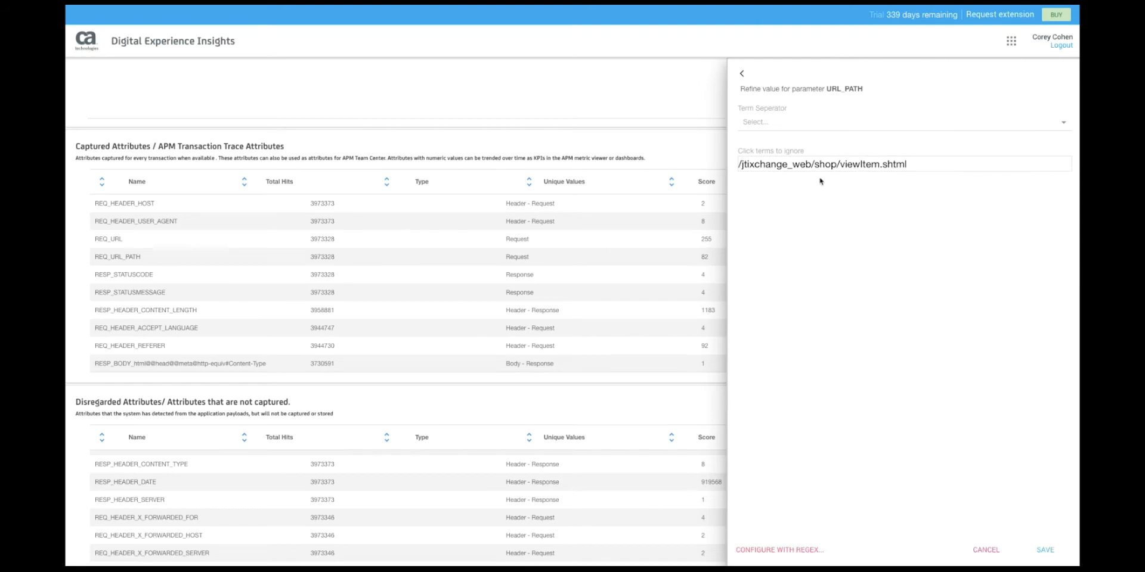
pyautogui.click(815, 123)
pyautogui.scroll(-3, 813, 158)
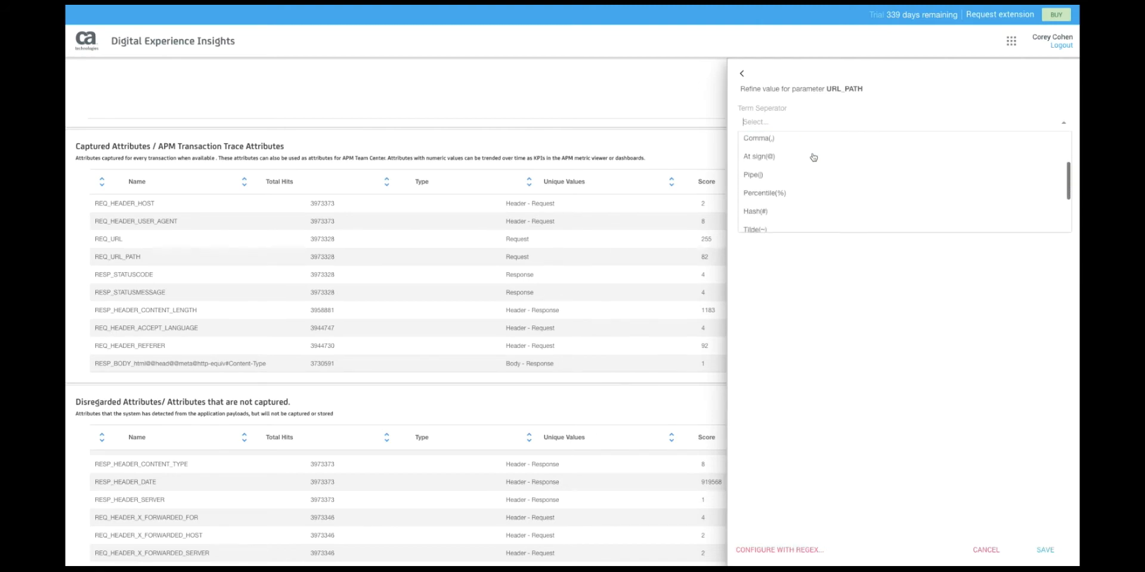
pyautogui.scroll(-2, 813, 160)
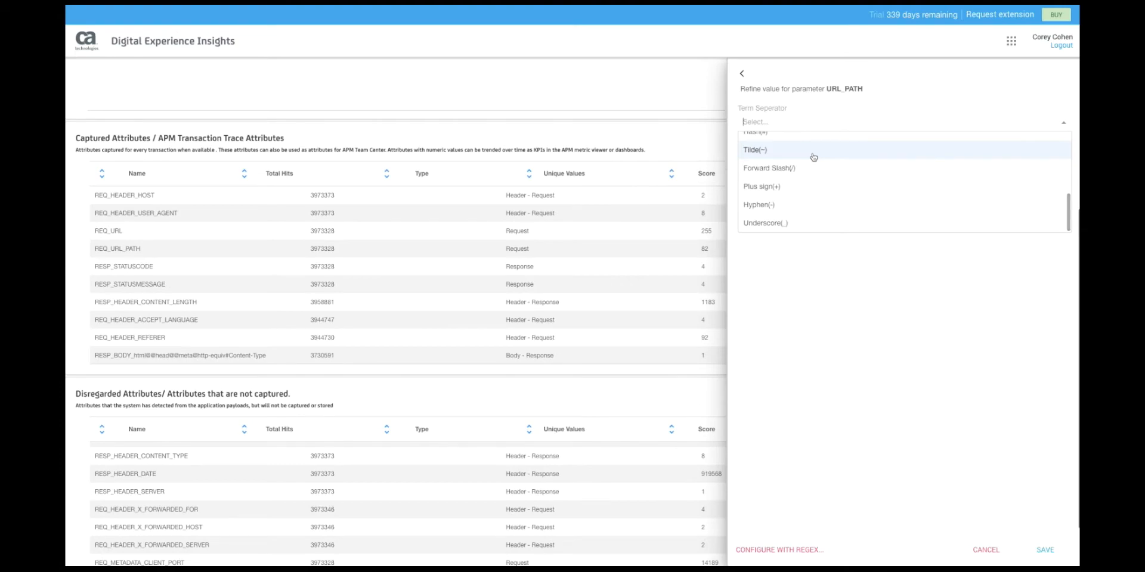
pyautogui.click(813, 169)
pyautogui.click(774, 164)
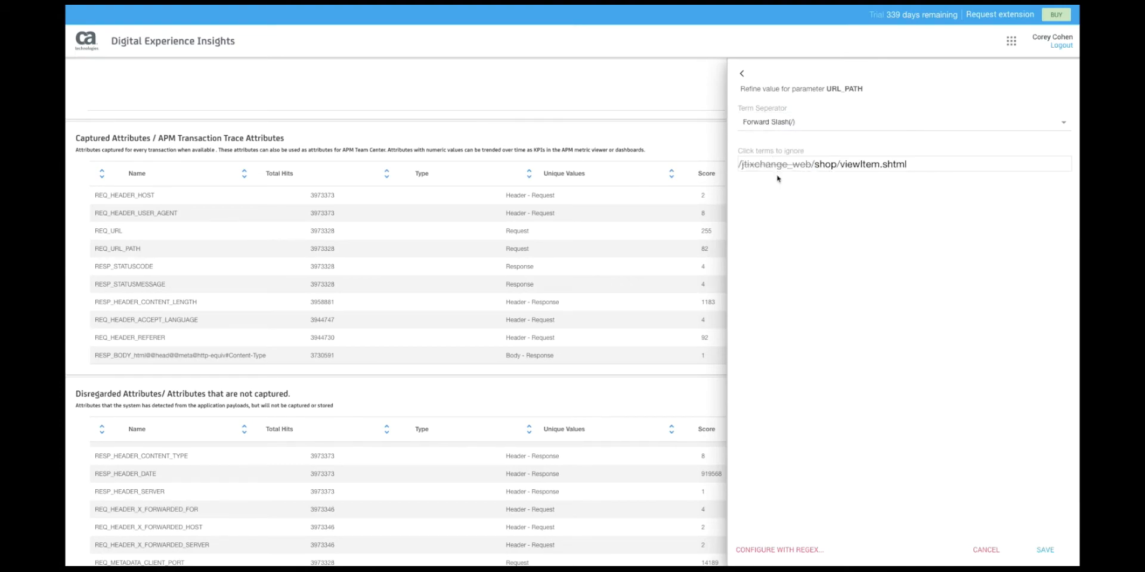
pyautogui.click(799, 549)
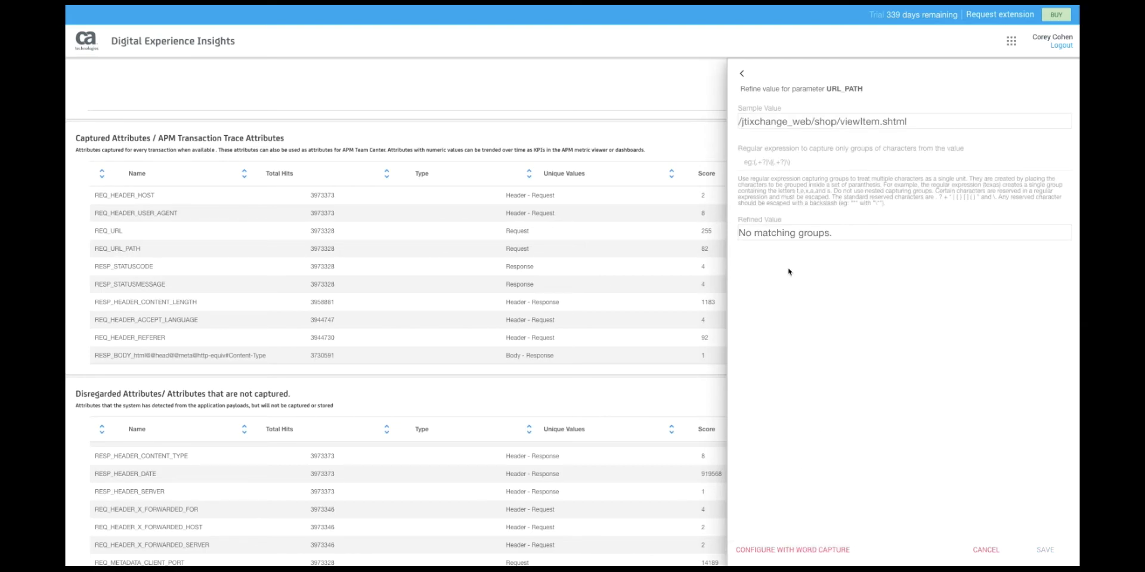
pyautogui.click(986, 549)
pyautogui.scroll(3, 738, 332)
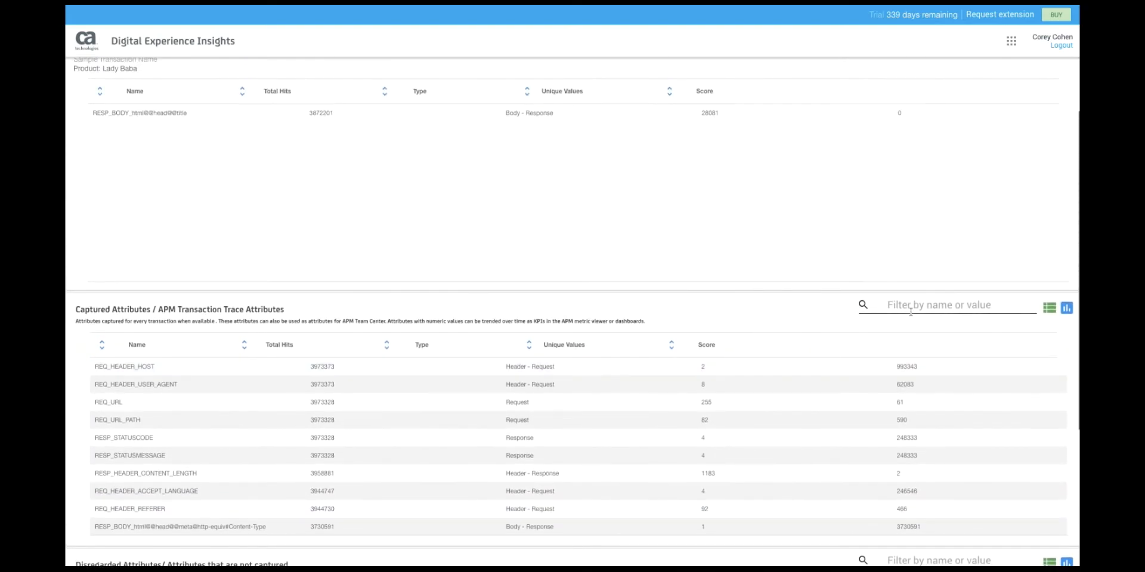
# - Filter captured attributes by 'visa' and save that attribute's display name as 'Credit Card Type'
pyautogui.click(904, 307)
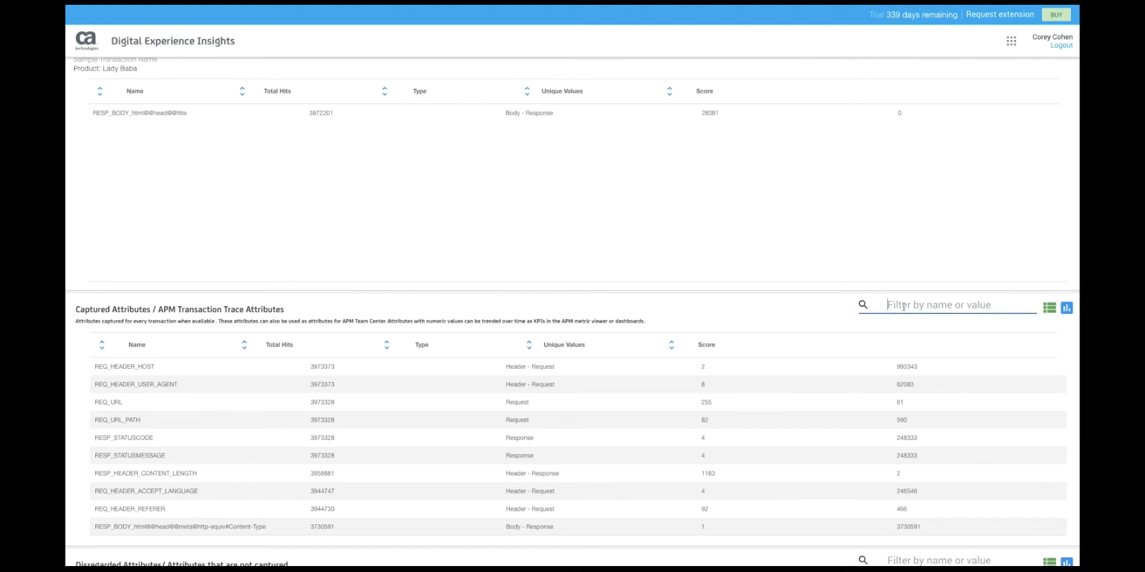
pyautogui.write('visa')
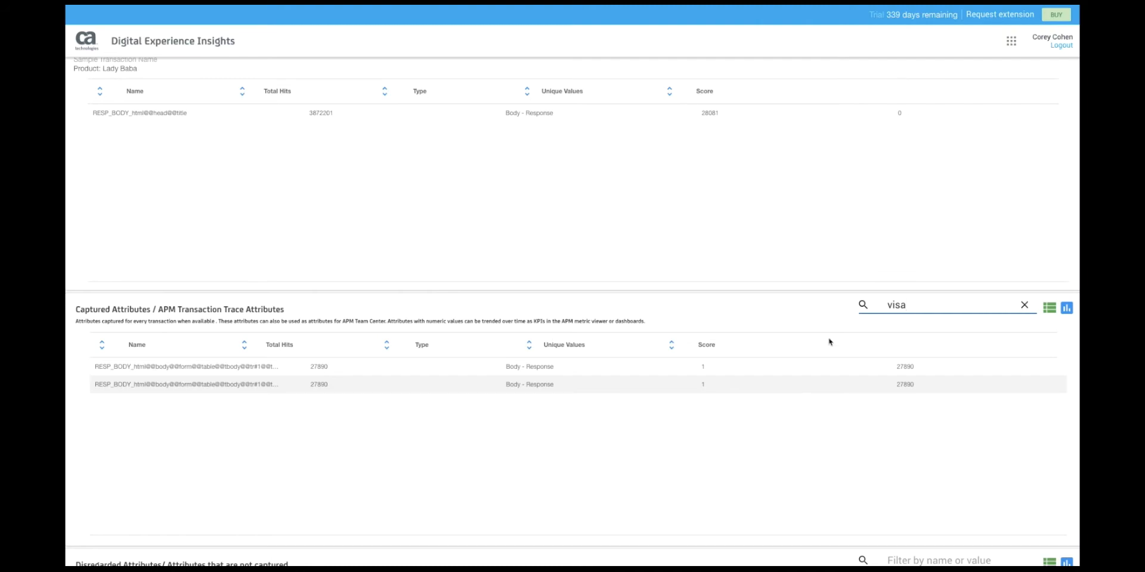
pyautogui.click(795, 387)
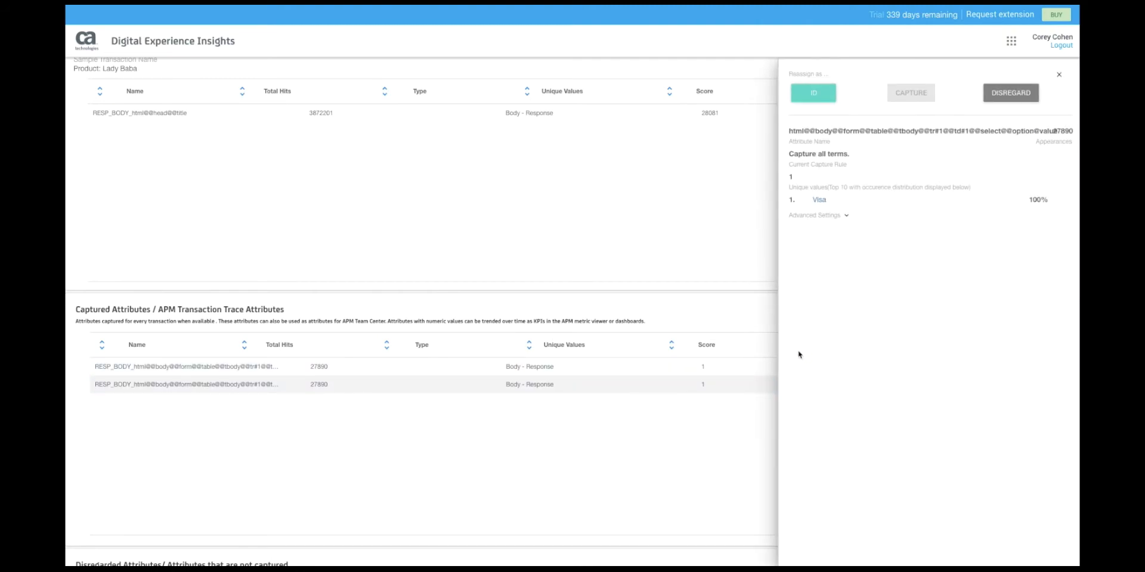
pyautogui.click(846, 216)
pyautogui.click(822, 248)
pyautogui.write('c')
pyautogui.write('Credit Car')
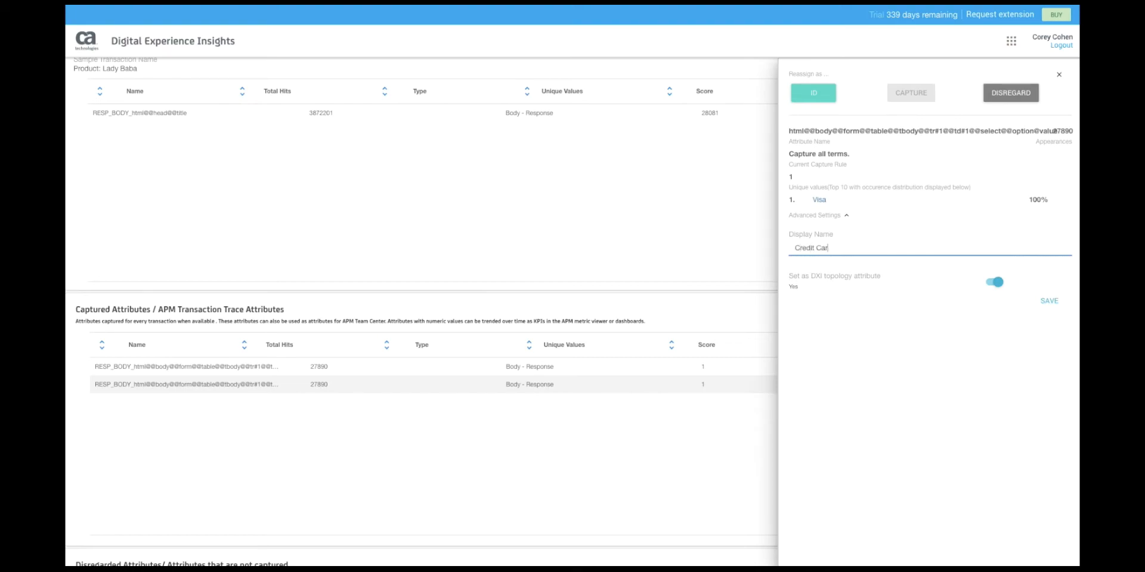
pyautogui.write('d Type')
pyautogui.click(1043, 302)
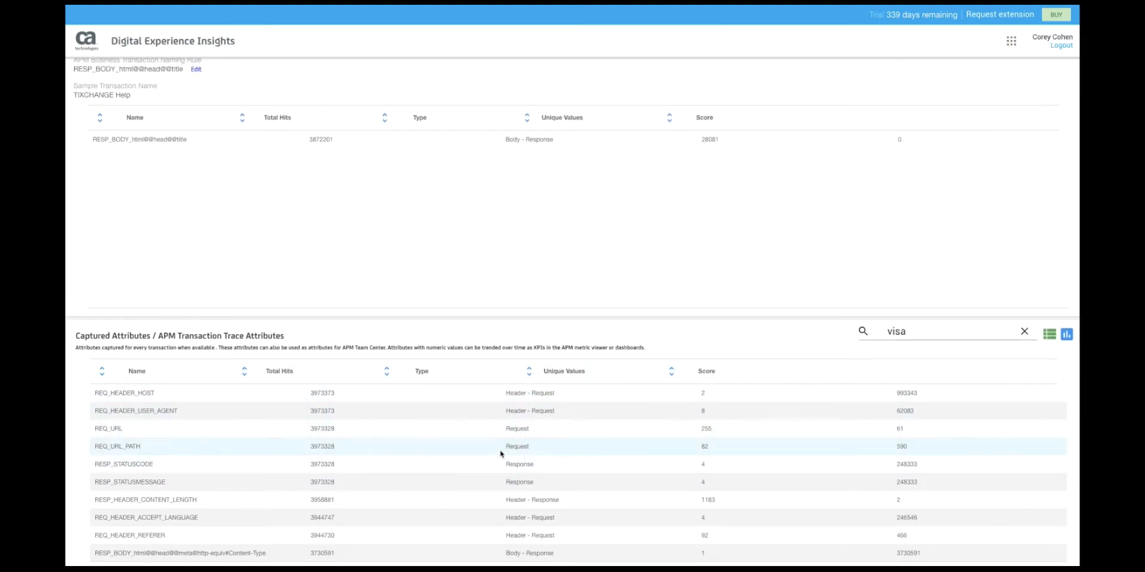
pyautogui.click(488, 434)
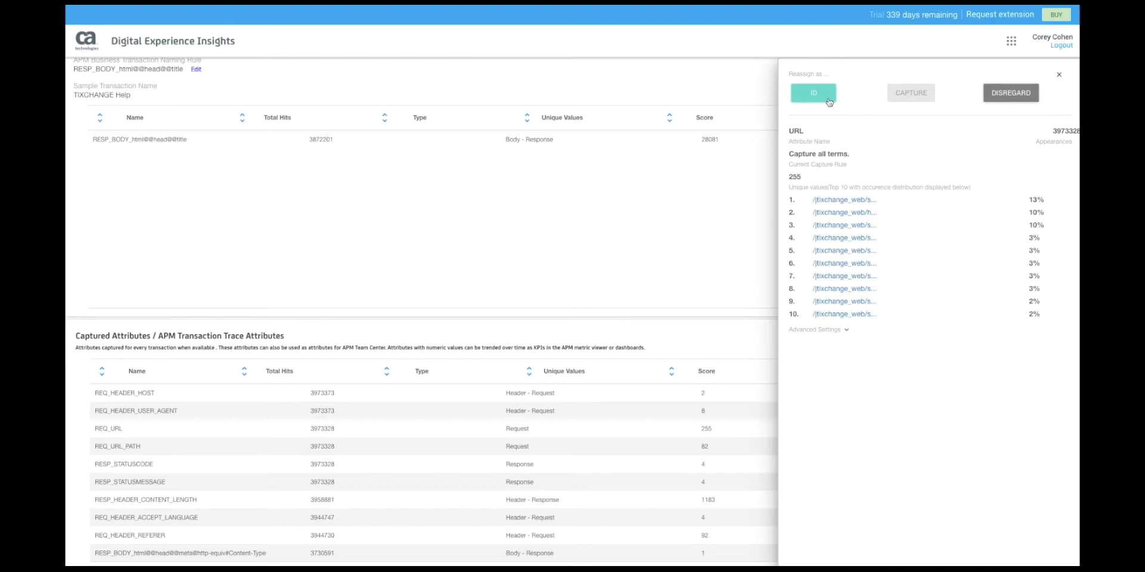
pyautogui.click(753, 215)
pyautogui.scroll(1, 753, 215)
pyautogui.scroll(2, 753, 215)
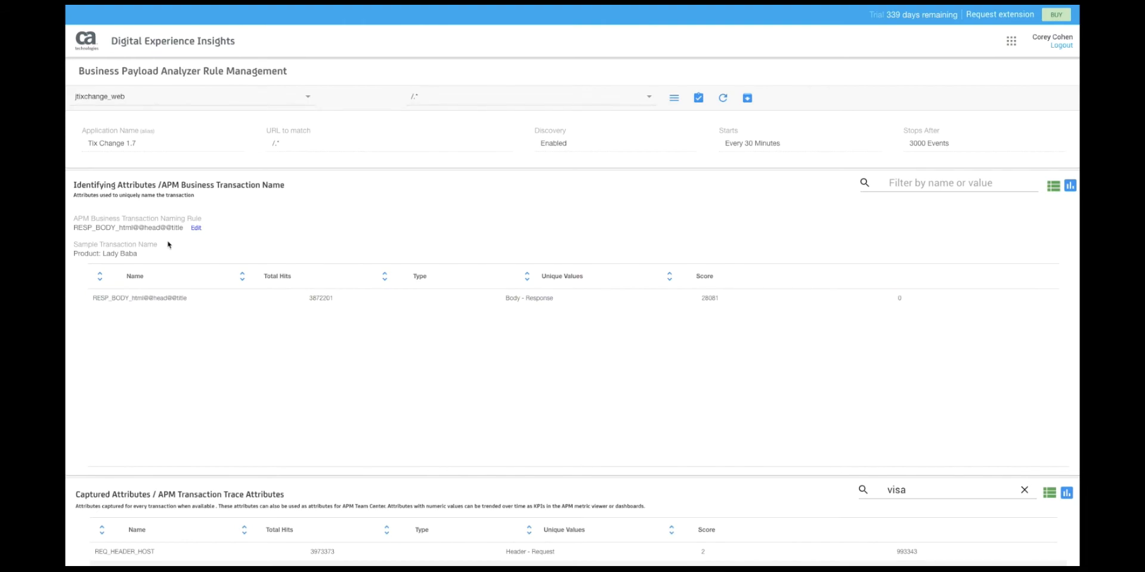
pyautogui.click(196, 227)
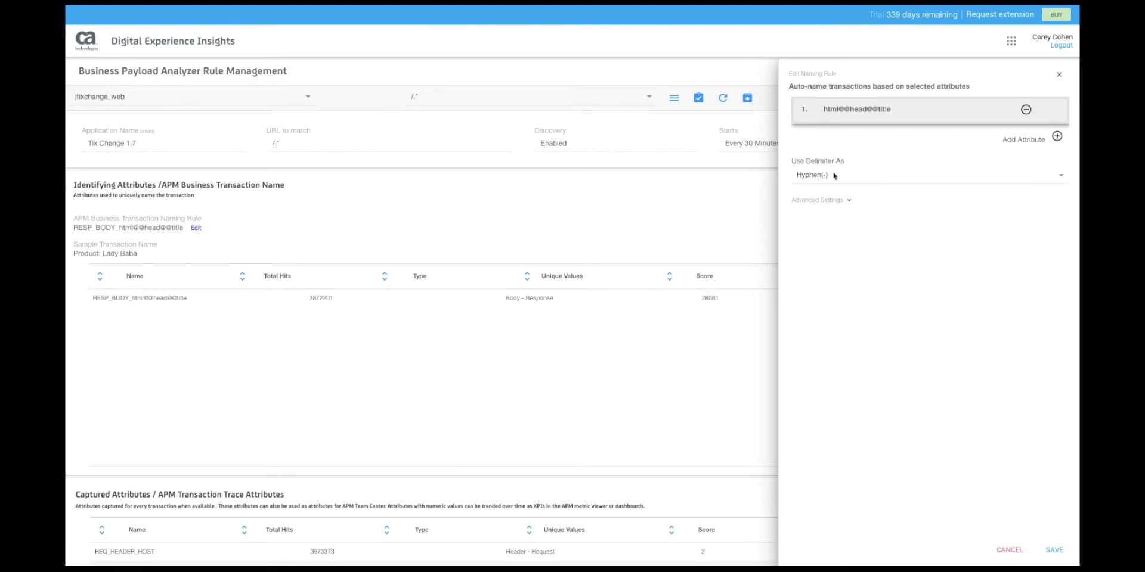
pyautogui.click(1057, 136)
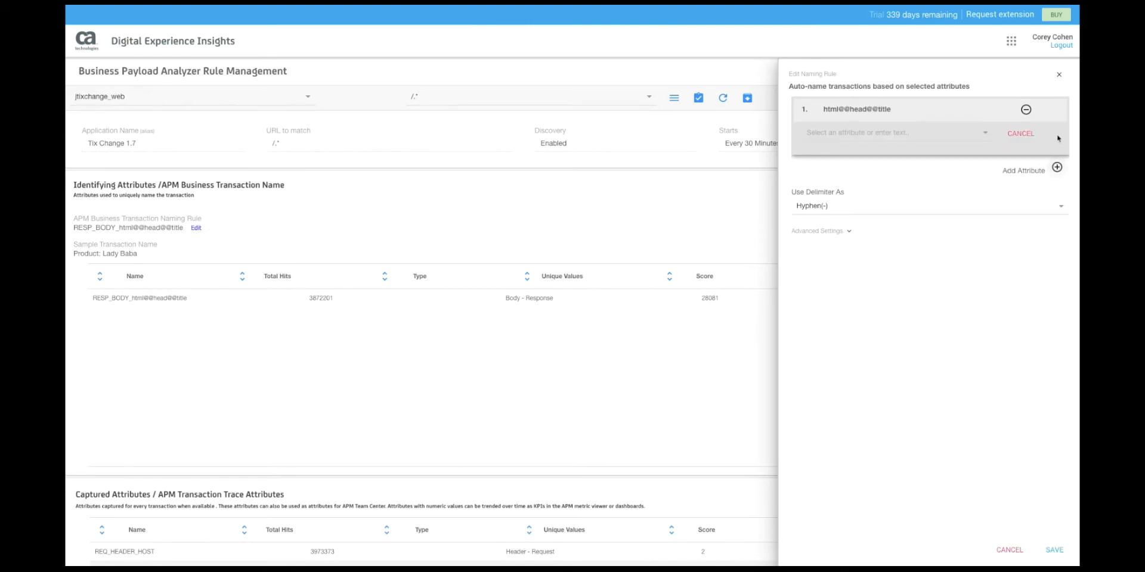
pyautogui.click(1025, 136)
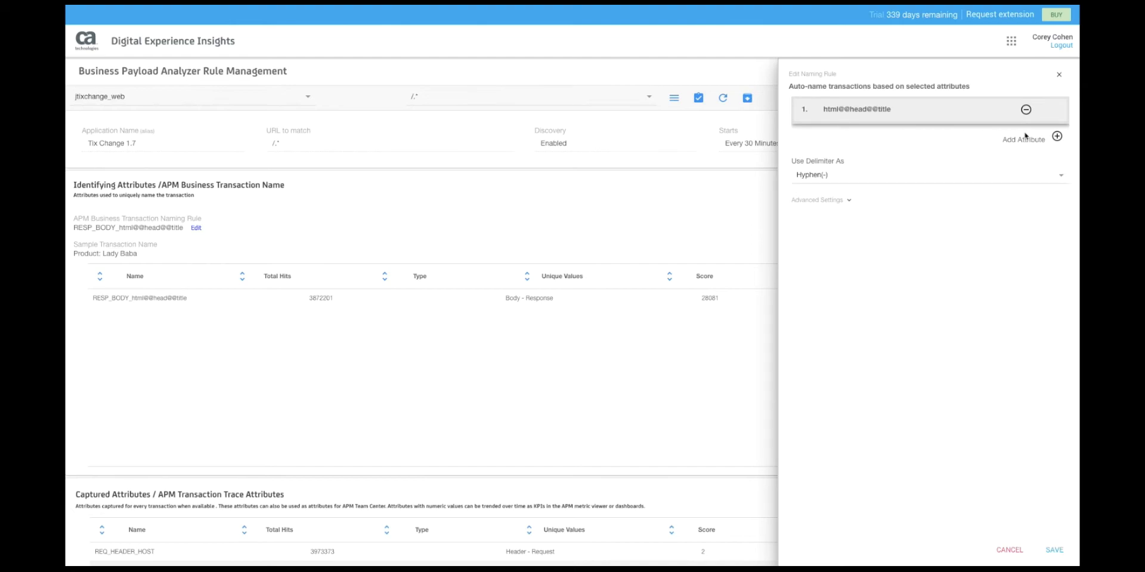
pyautogui.click(1010, 552)
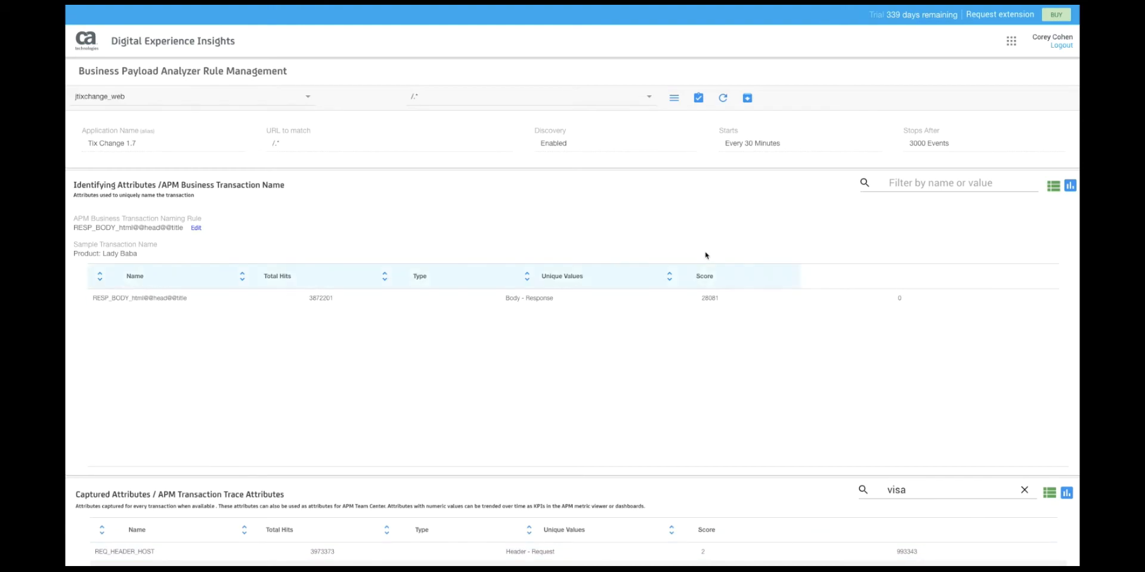
# - Switch to /jtixchange_web/shop/viewItem.shtml rules and swap the naming rule's two attributes
pyautogui.click(649, 99)
pyautogui.click(615, 171)
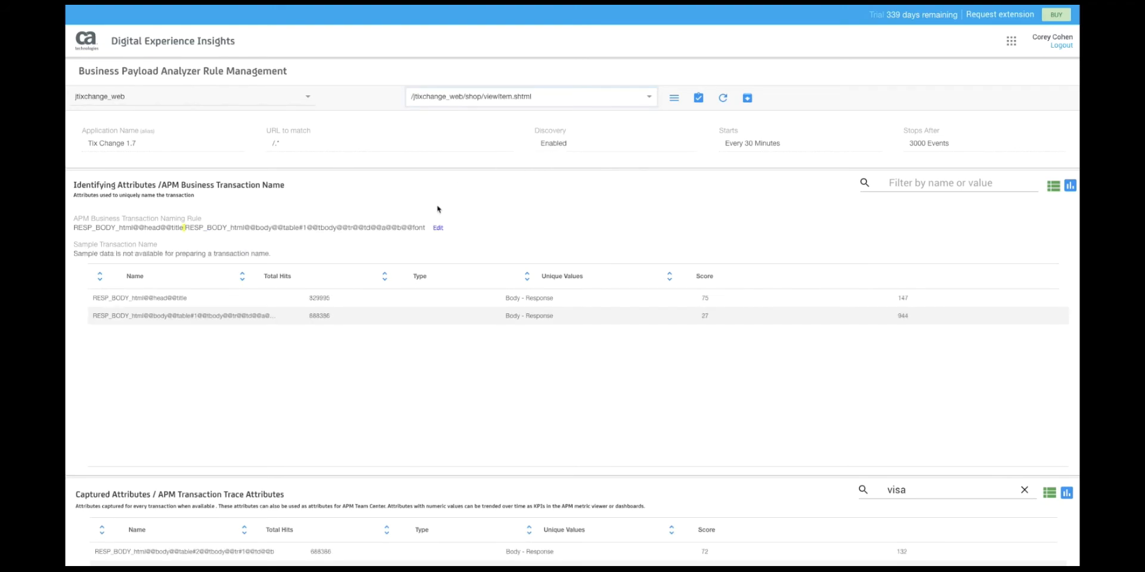
pyautogui.click(437, 228)
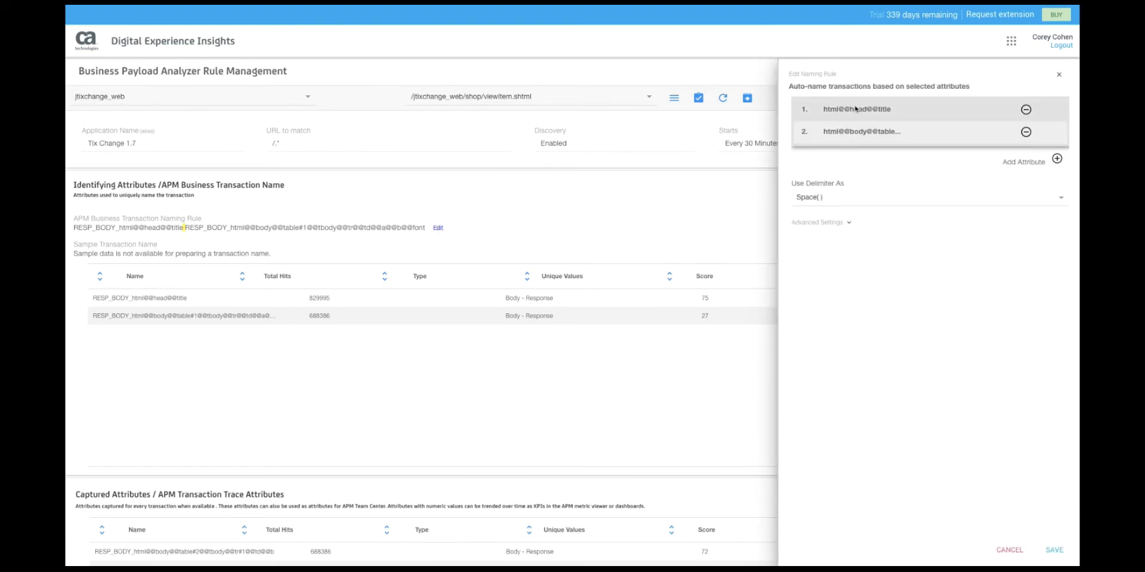
pyautogui.moveTo(861, 130)
pyautogui.mouseDown()
pyautogui.moveTo(863, 111)
pyautogui.moveTo(863, 142)
pyautogui.mouseUp()
pyautogui.click(1059, 74)
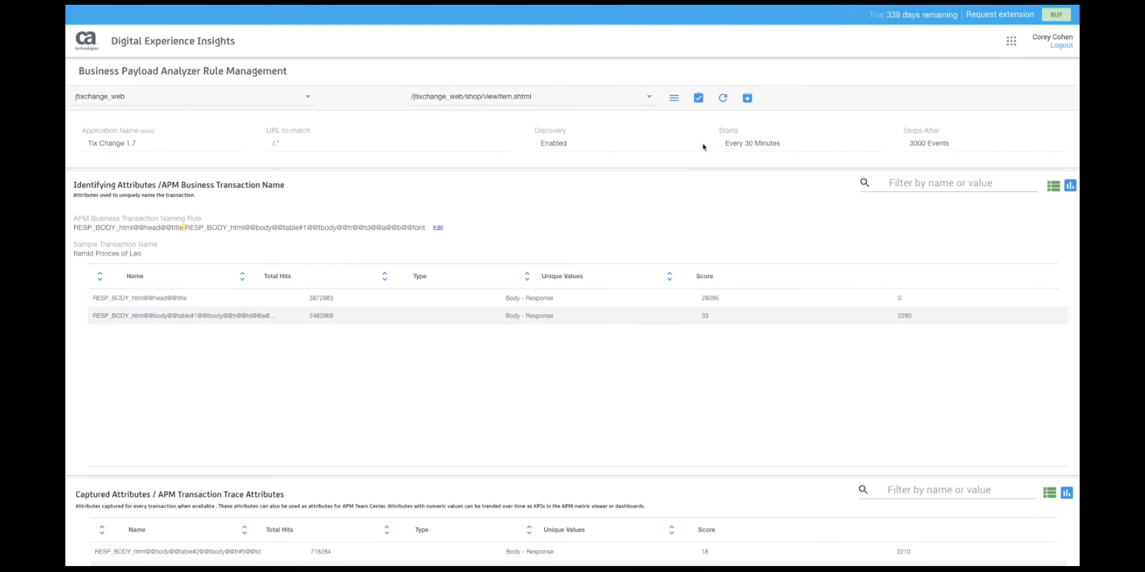
pyautogui.click(671, 97)
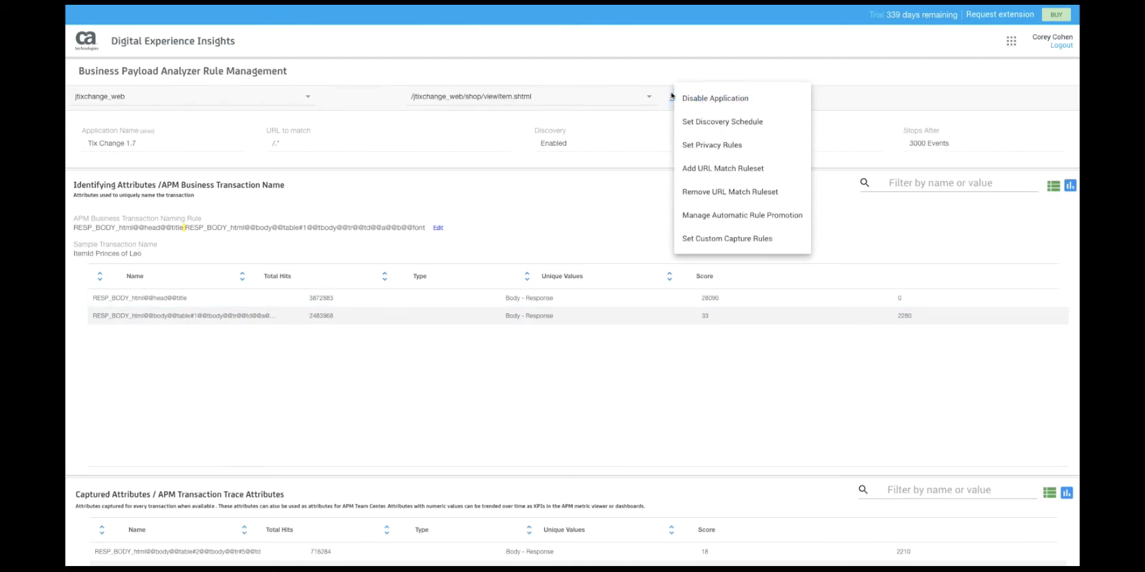
pyautogui.click(749, 126)
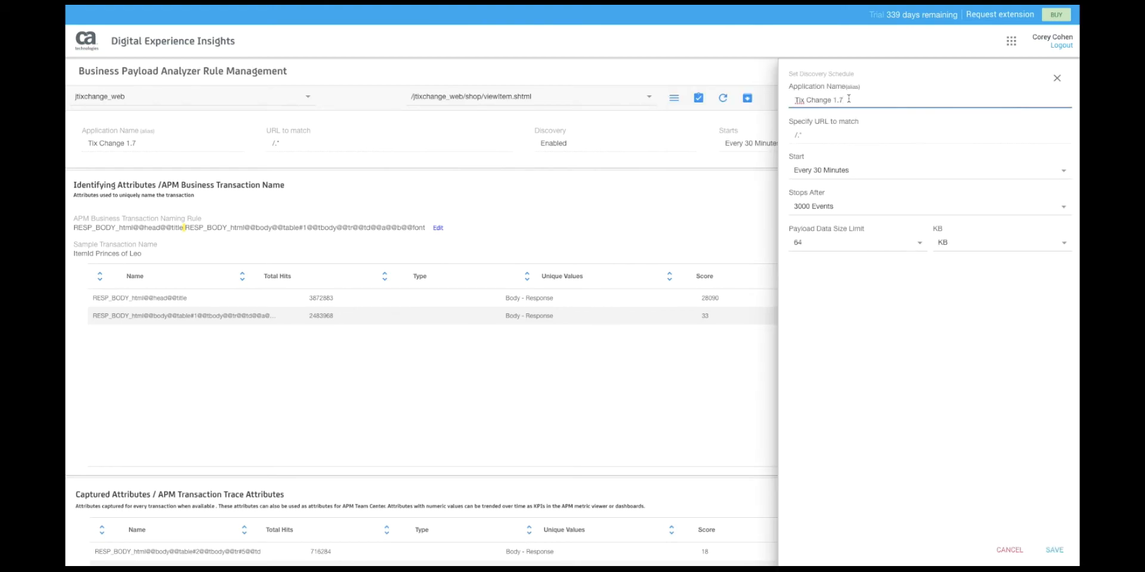
pyautogui.click(884, 169)
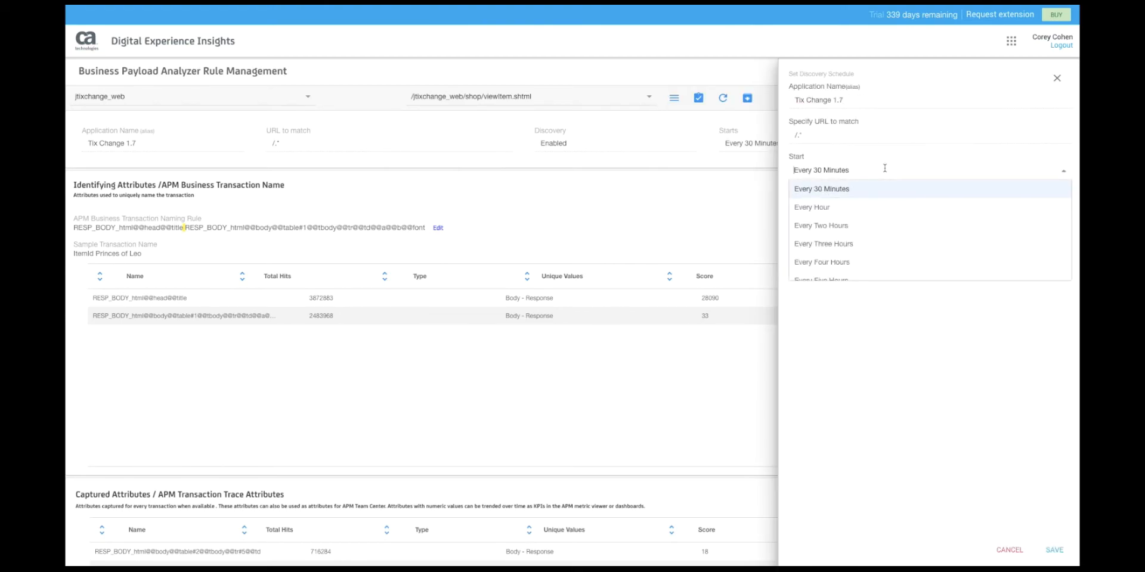
pyautogui.click(911, 355)
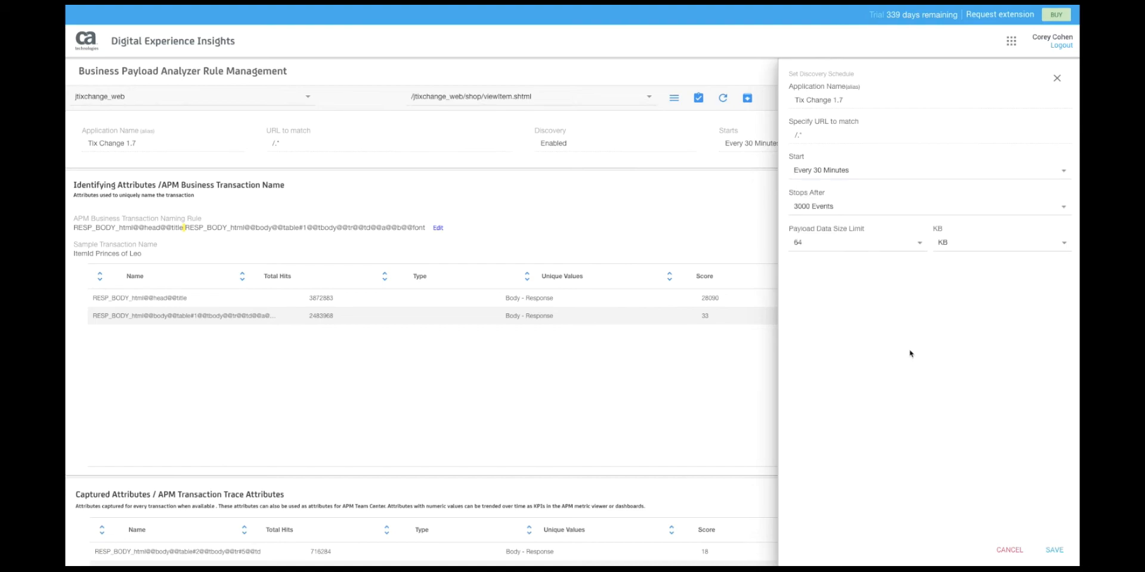
pyautogui.click(900, 209)
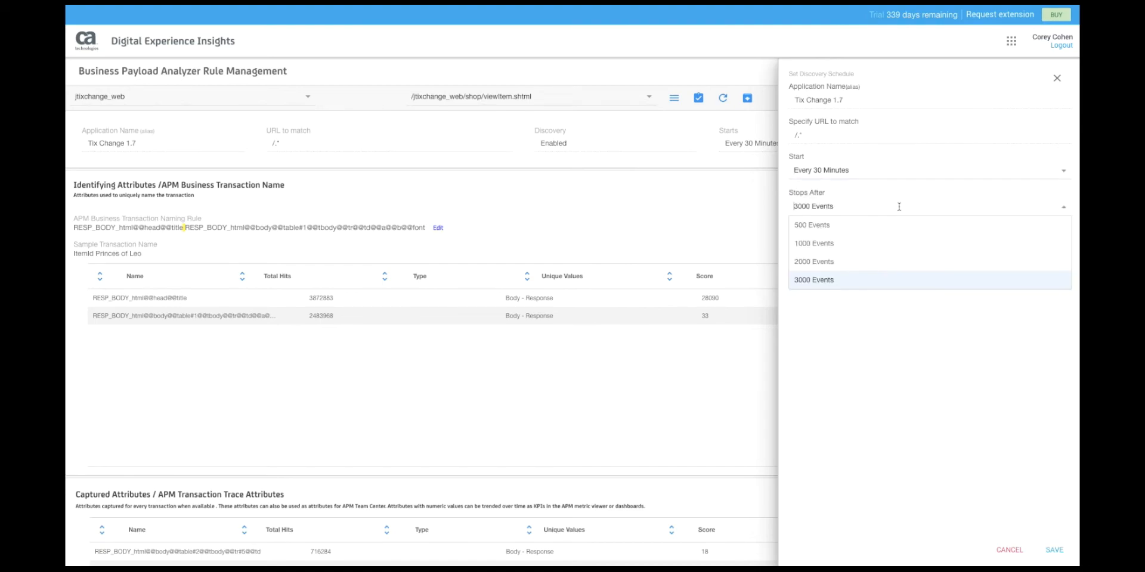
pyautogui.click(906, 336)
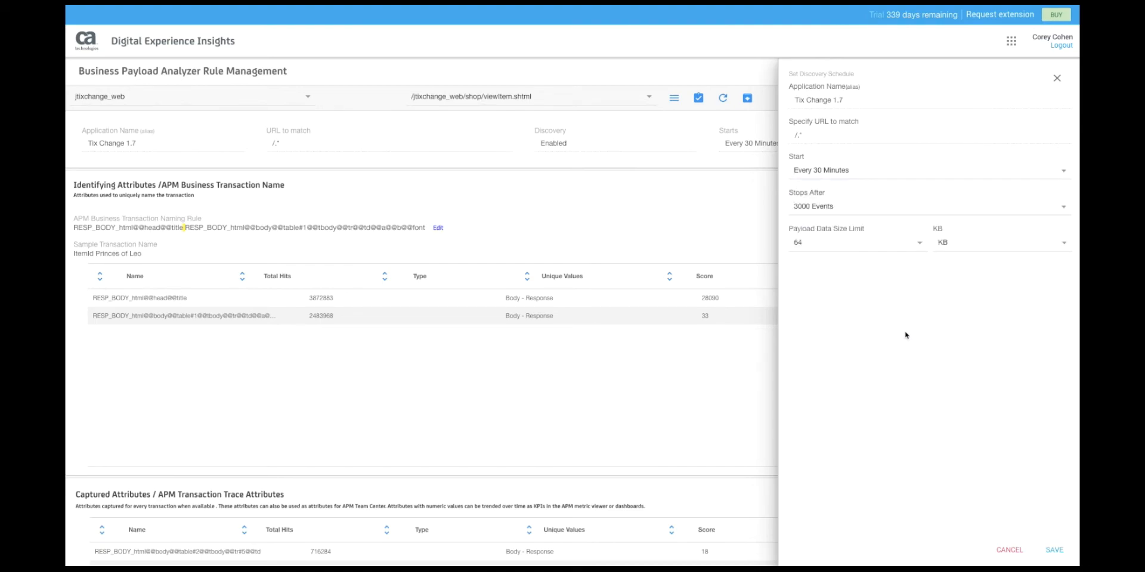
pyautogui.click(1058, 80)
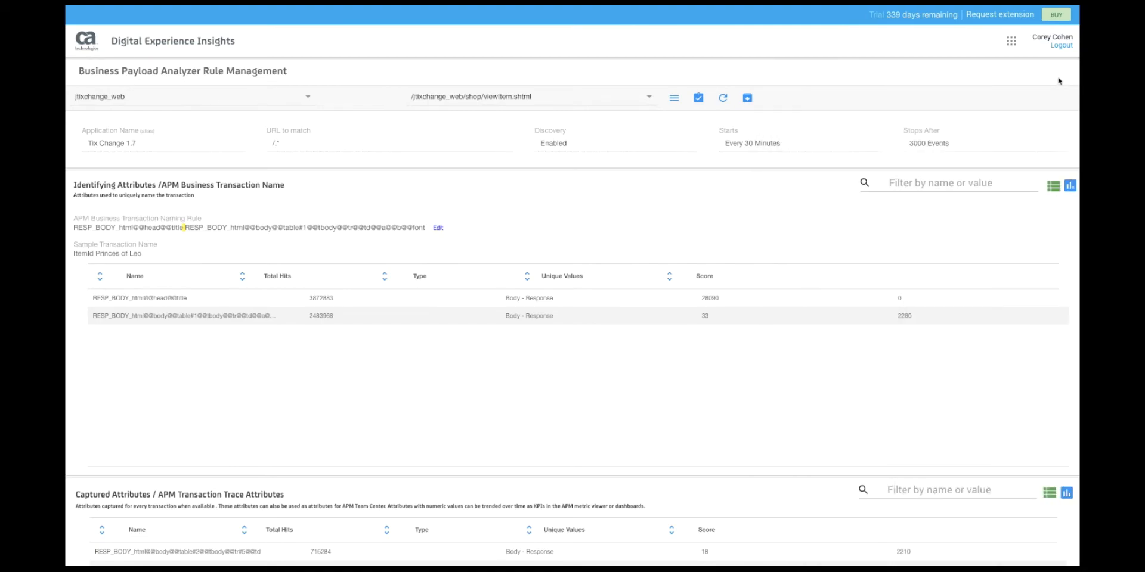
pyautogui.click(676, 98)
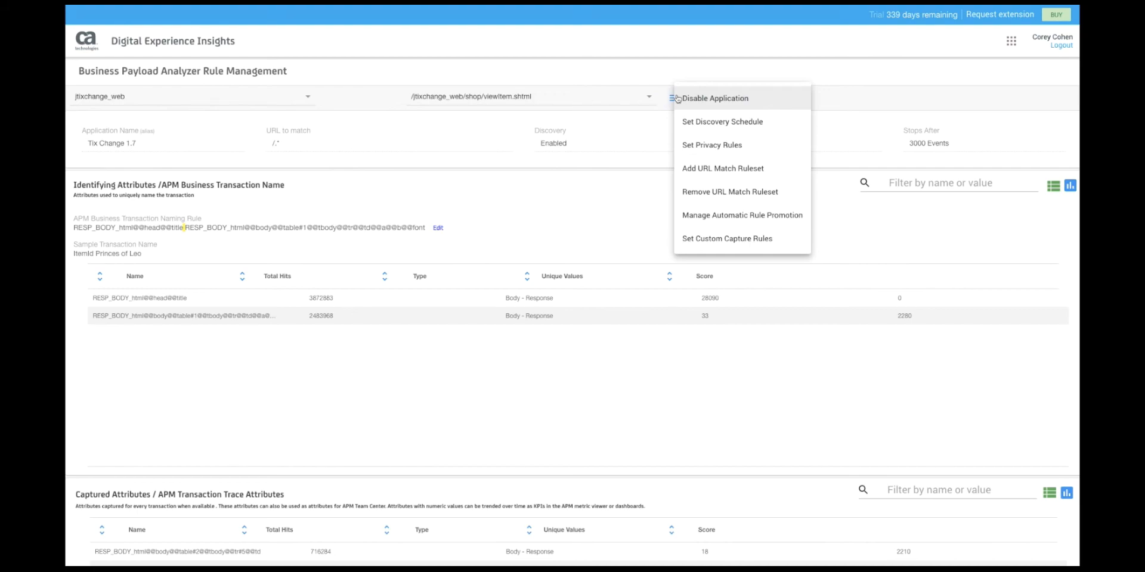
pyautogui.click(781, 173)
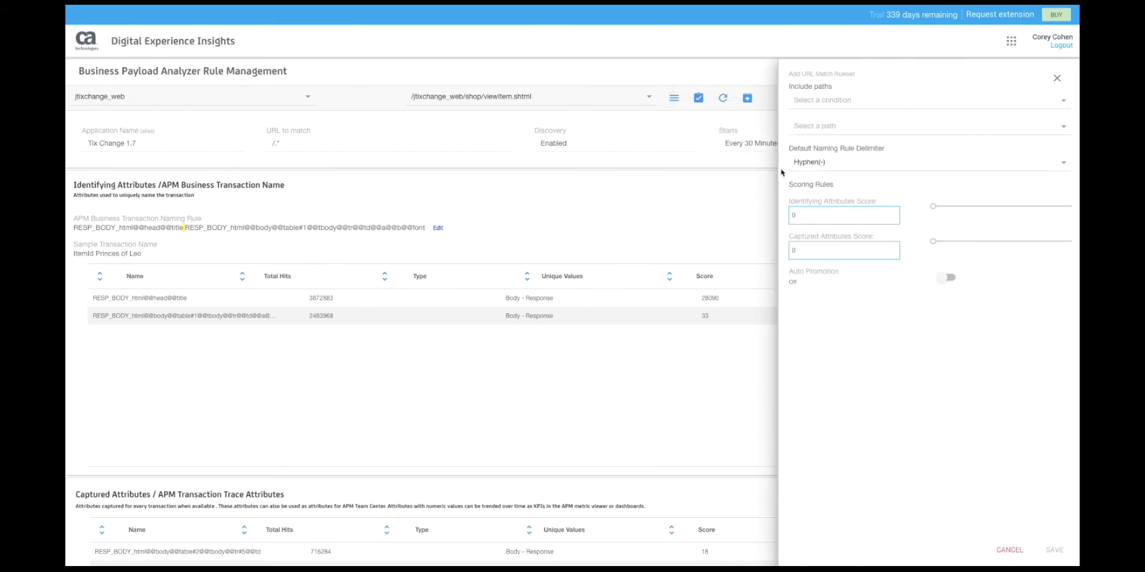
pyautogui.click(1003, 551)
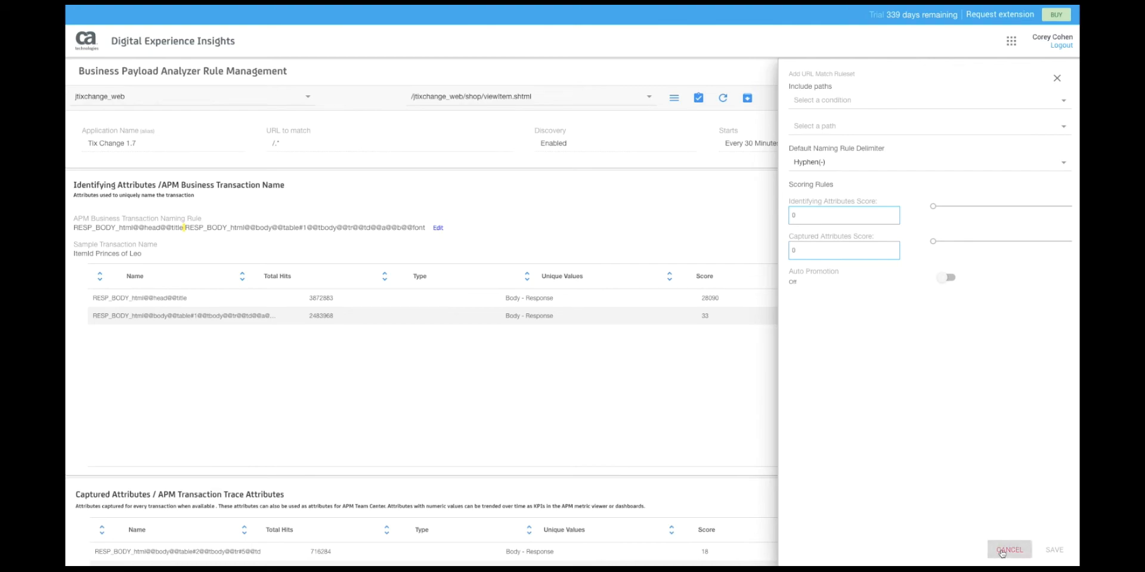
pyautogui.click(674, 99)
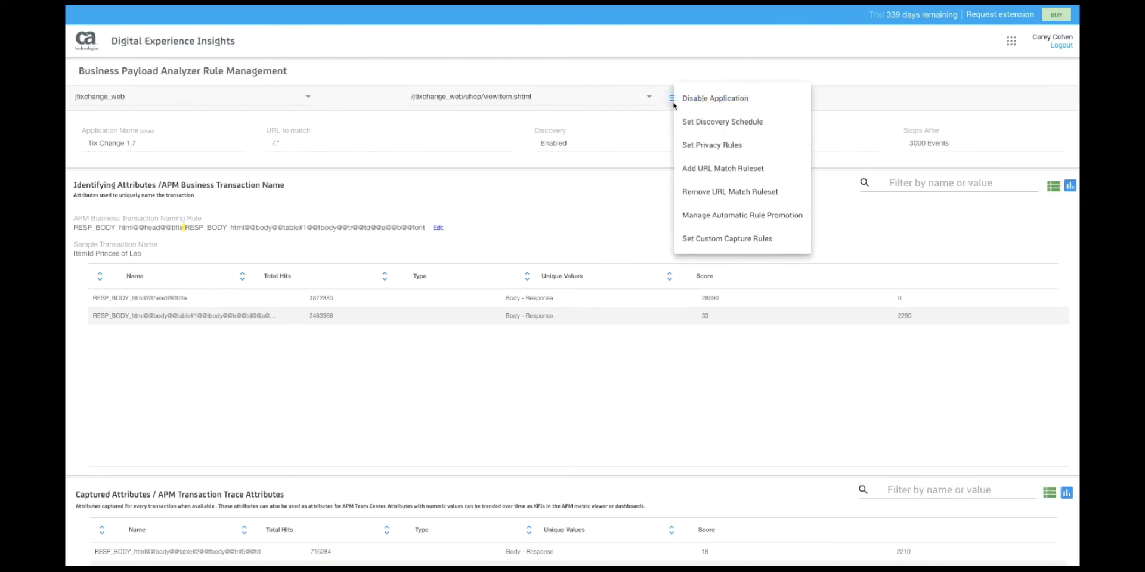
pyautogui.click(692, 147)
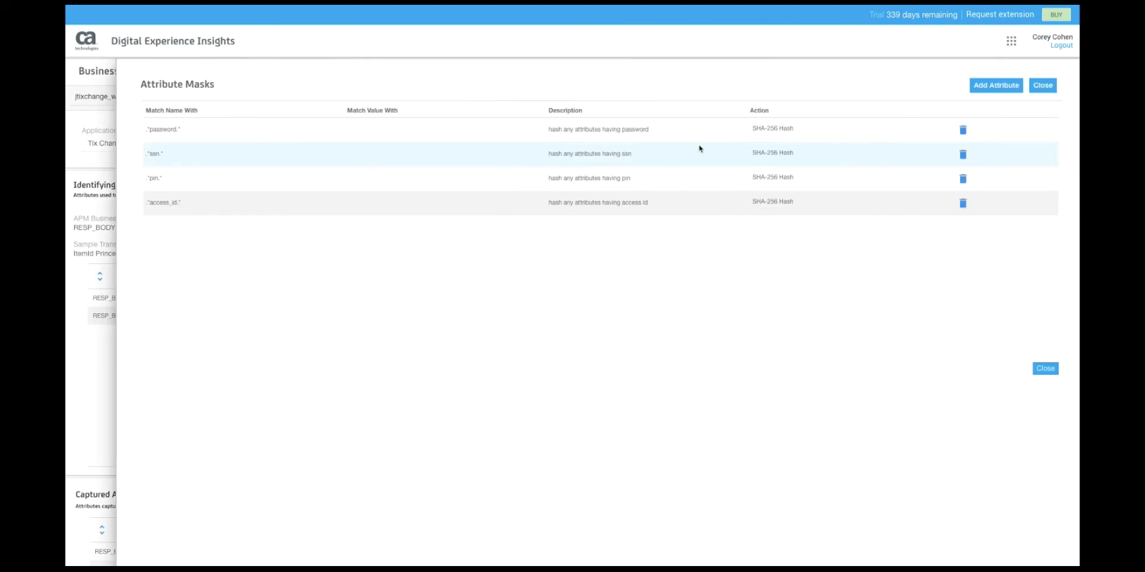
pyautogui.click(992, 90)
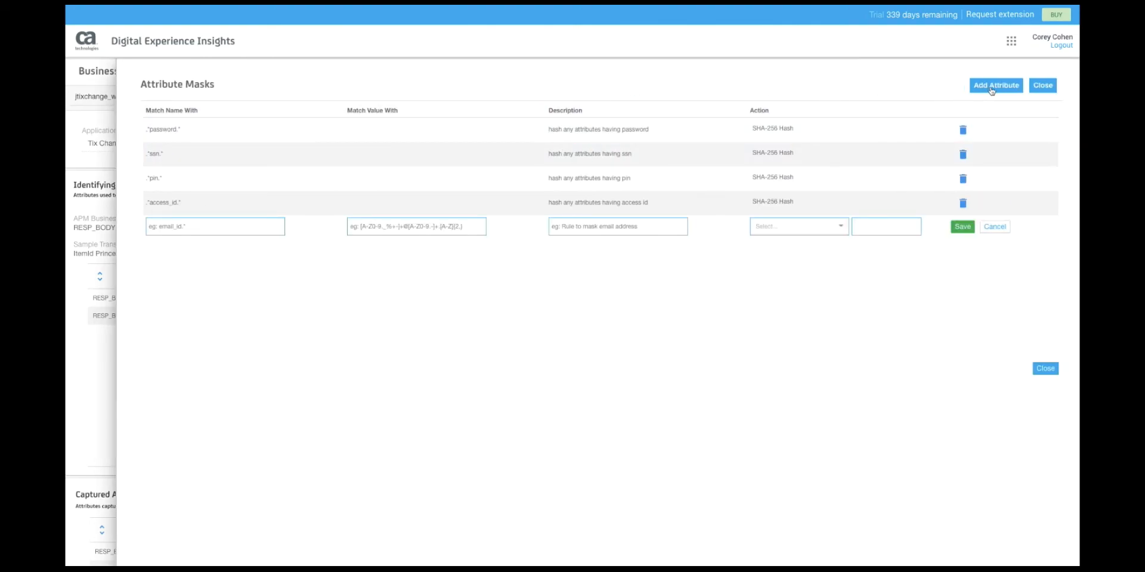
pyautogui.click(437, 226)
pyautogui.write('999-999-999-9999')
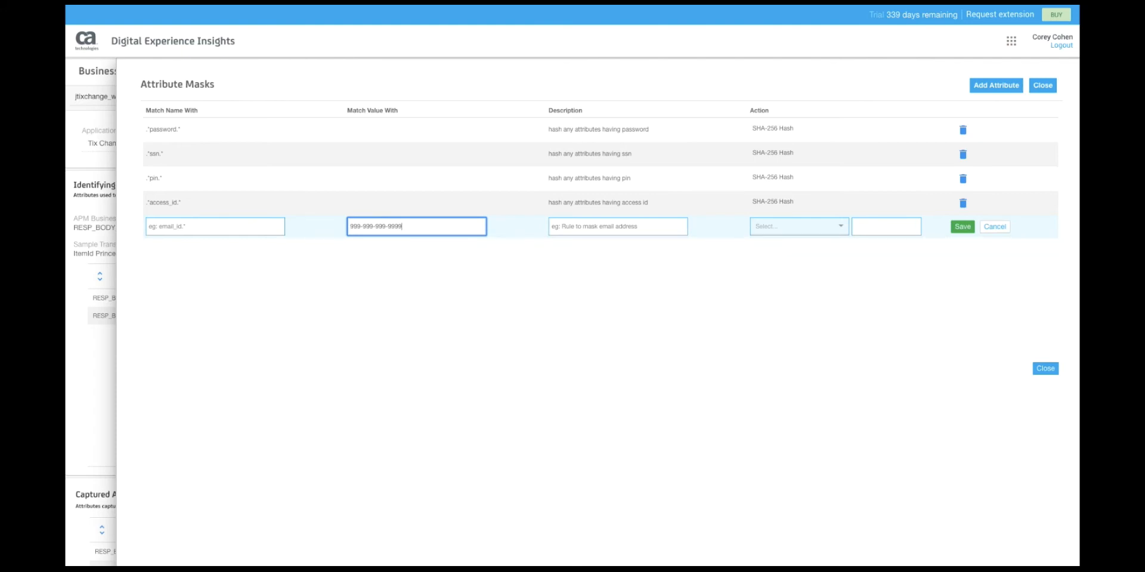
pyautogui.click(628, 225)
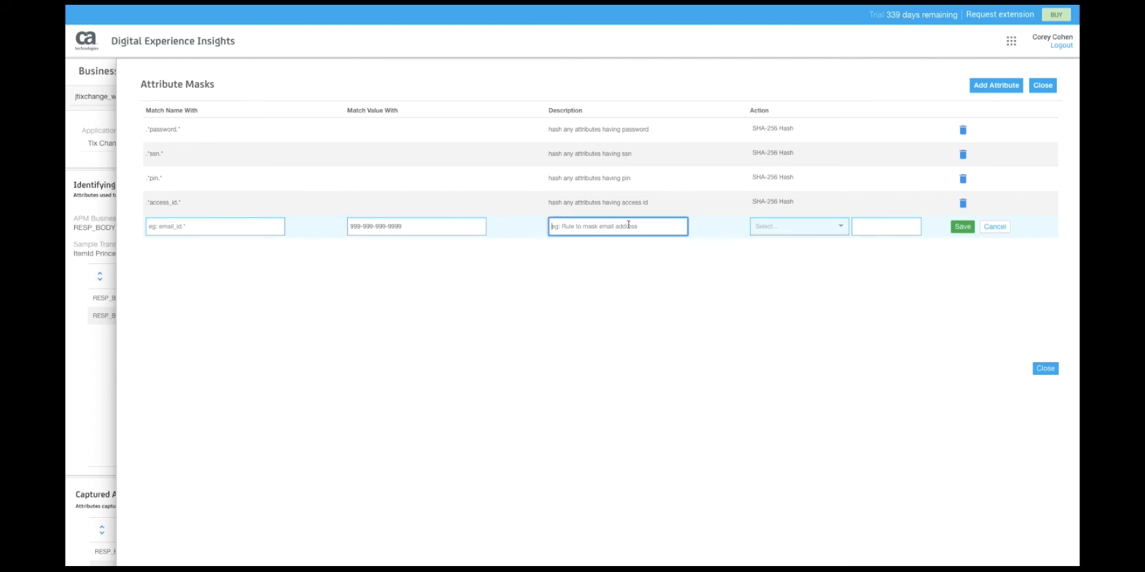
pyautogui.click(791, 224)
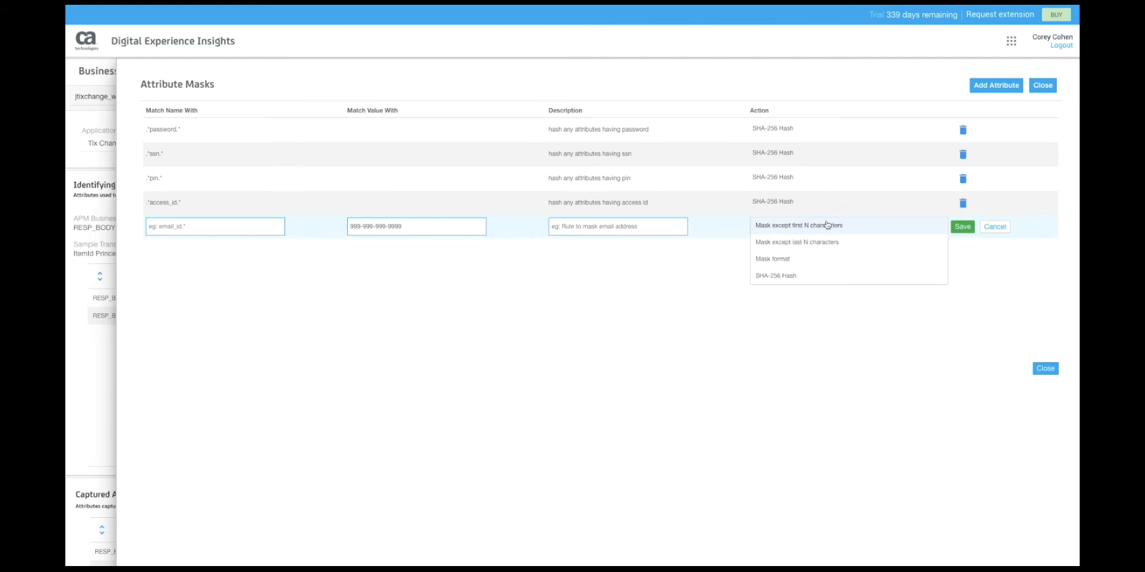
pyautogui.click(868, 240)
pyautogui.click(866, 227)
pyautogui.write('4')
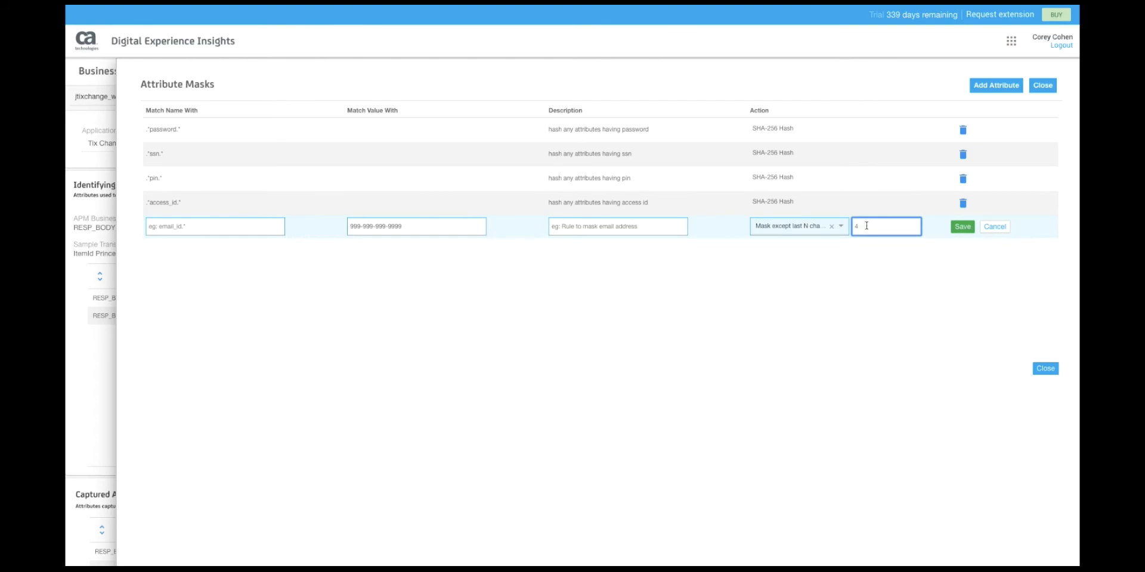
pyautogui.click(963, 226)
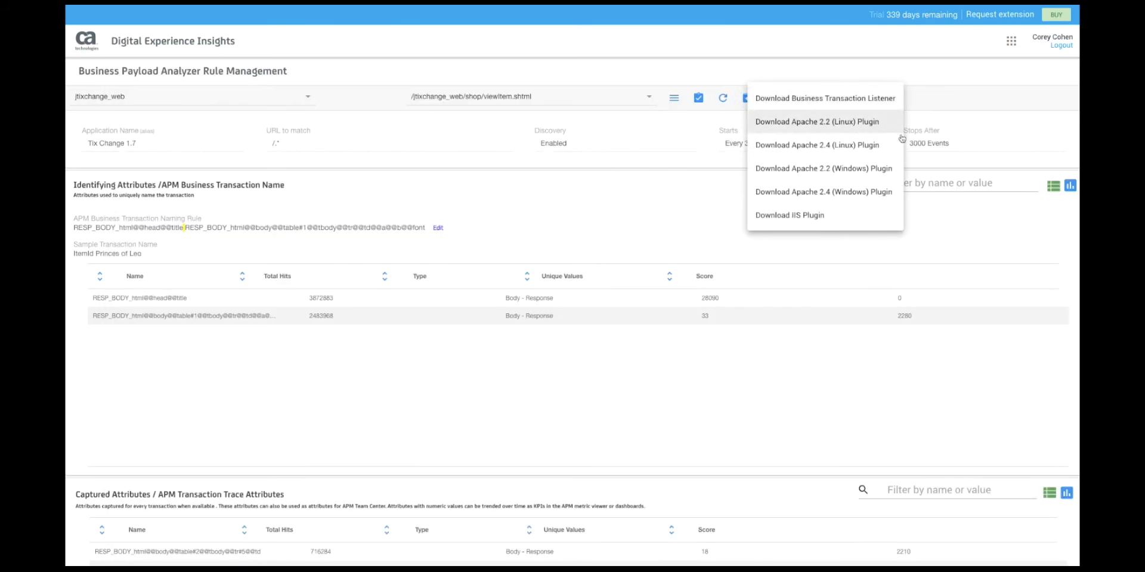
# - Dismiss the download list, refresh the tixchange_web hit counts, and apply the edited BPA rules
pyautogui.click(904, 253)
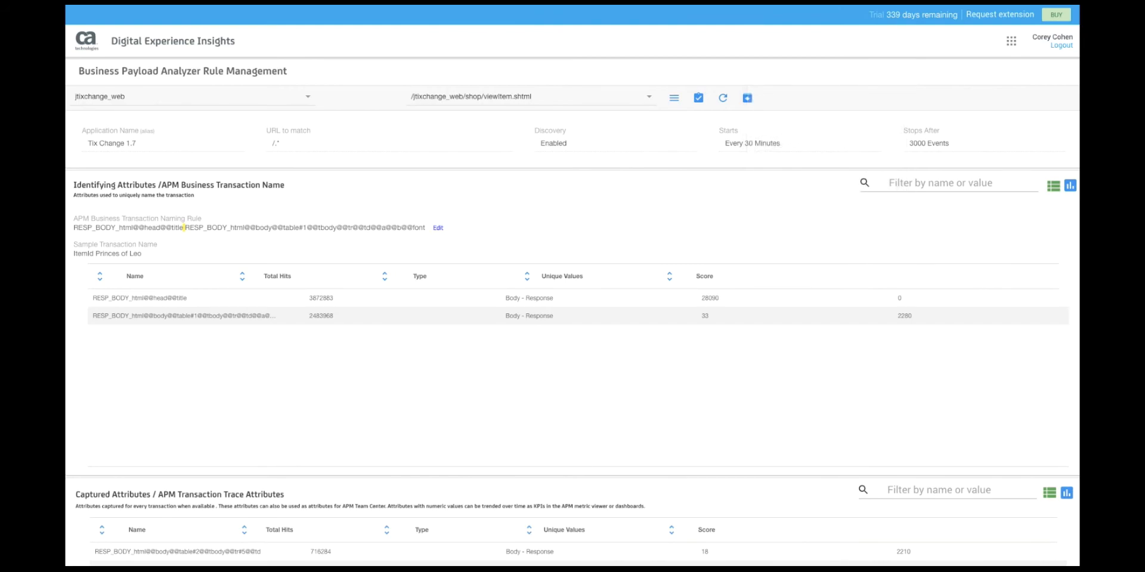
pyautogui.click(724, 102)
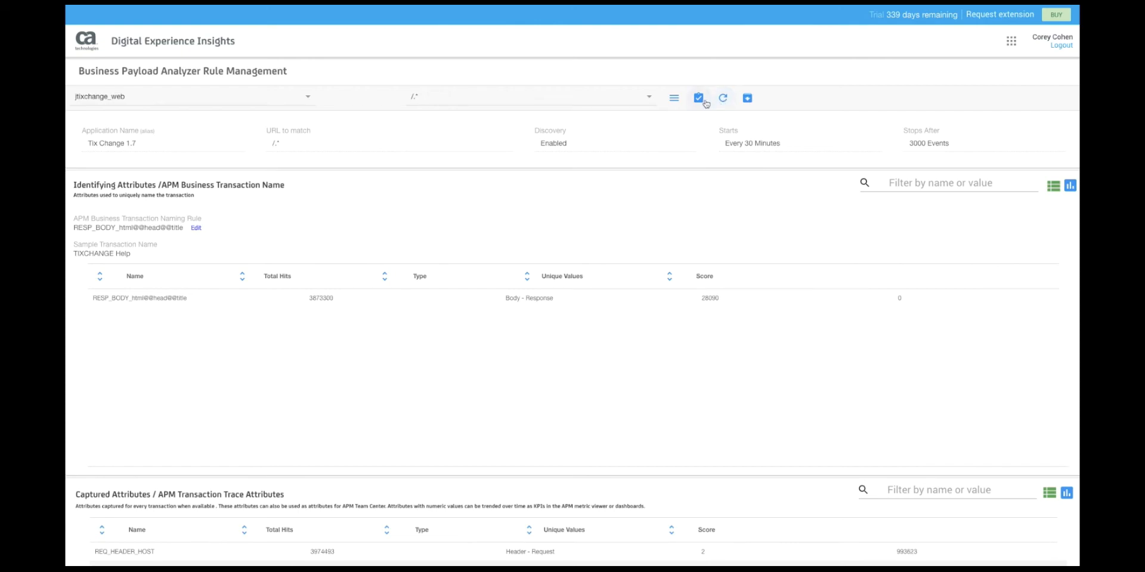
pyautogui.click(699, 99)
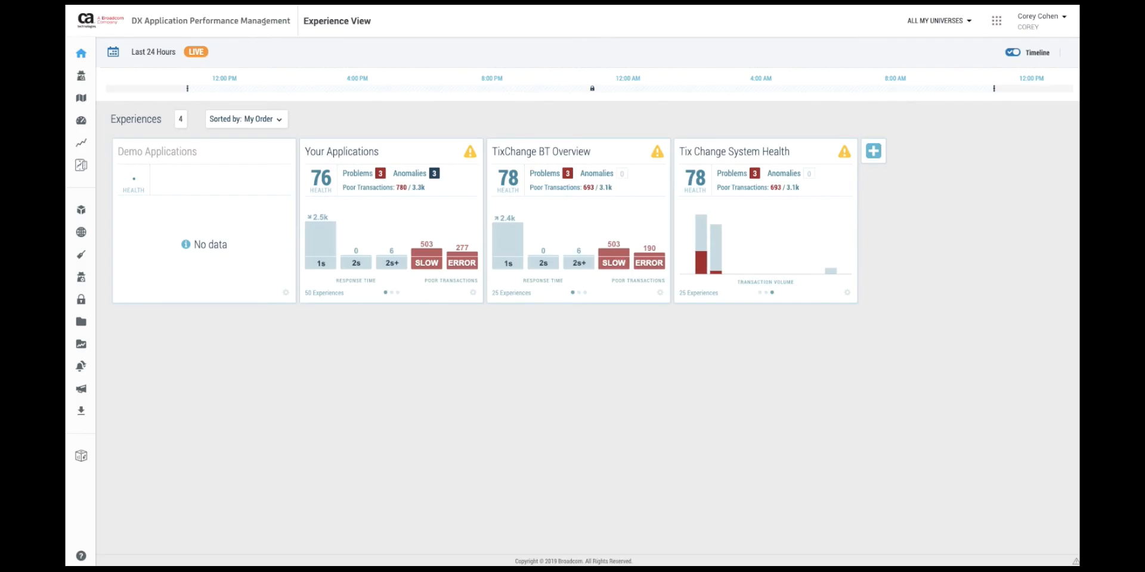
# - Drill from TixChange BT Overview into TIXCHANGE Web's transaction cards, review them, then open Metric View
pyautogui.click(587, 154)
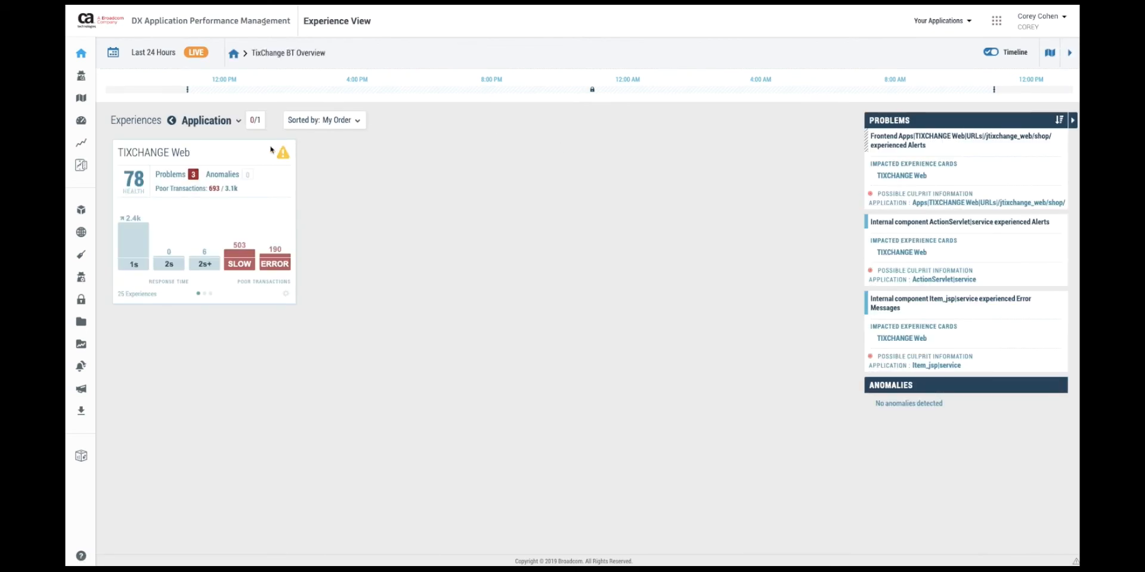
pyautogui.click(171, 160)
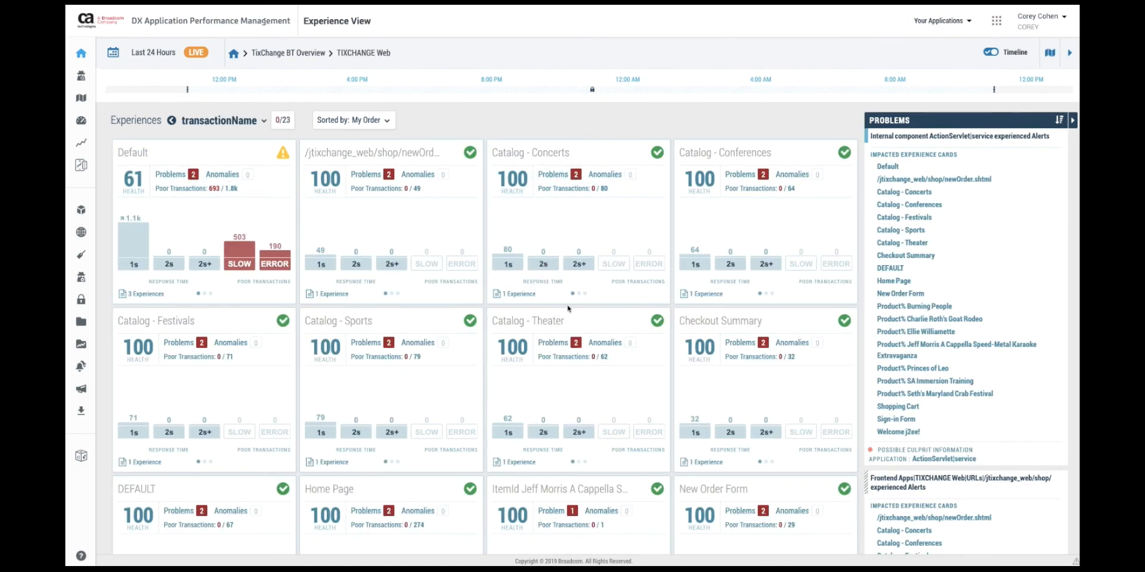
pyautogui.scroll(-3, 601, 417)
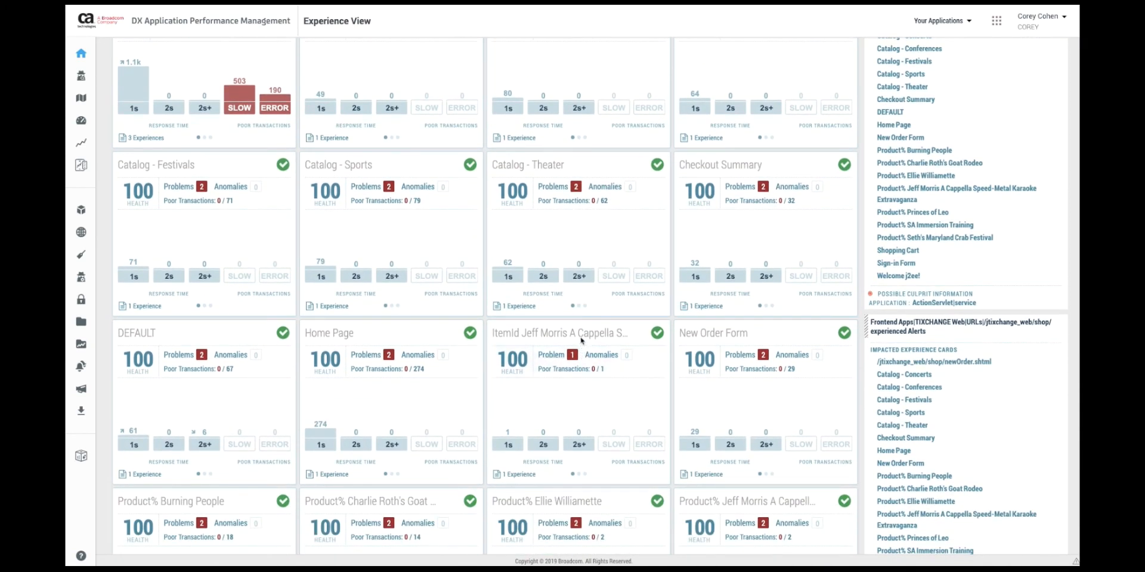
pyautogui.scroll(-3, 620, 437)
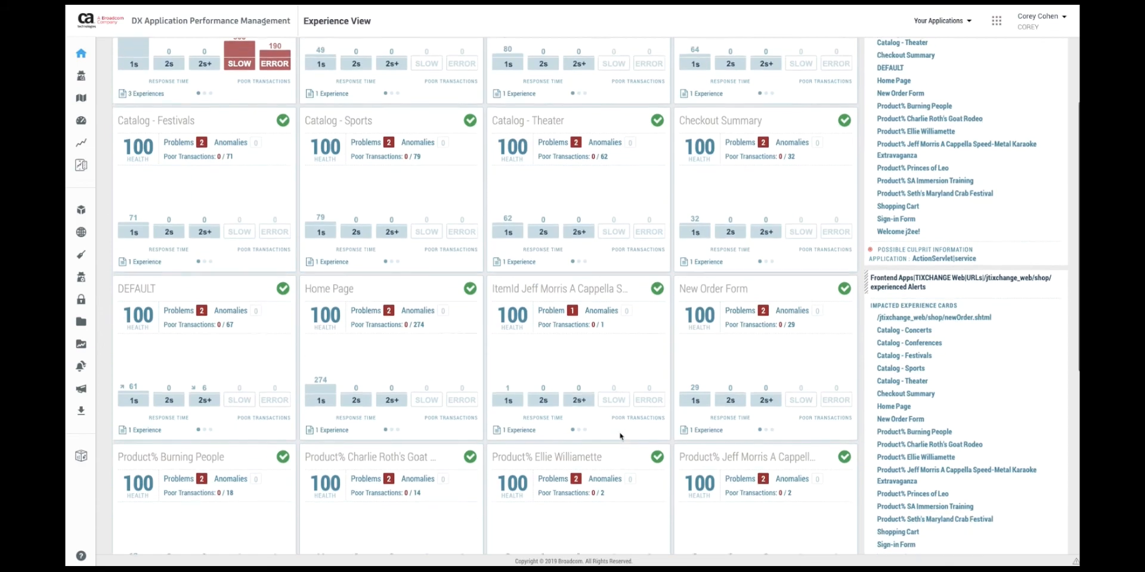
pyautogui.scroll(-3, 621, 437)
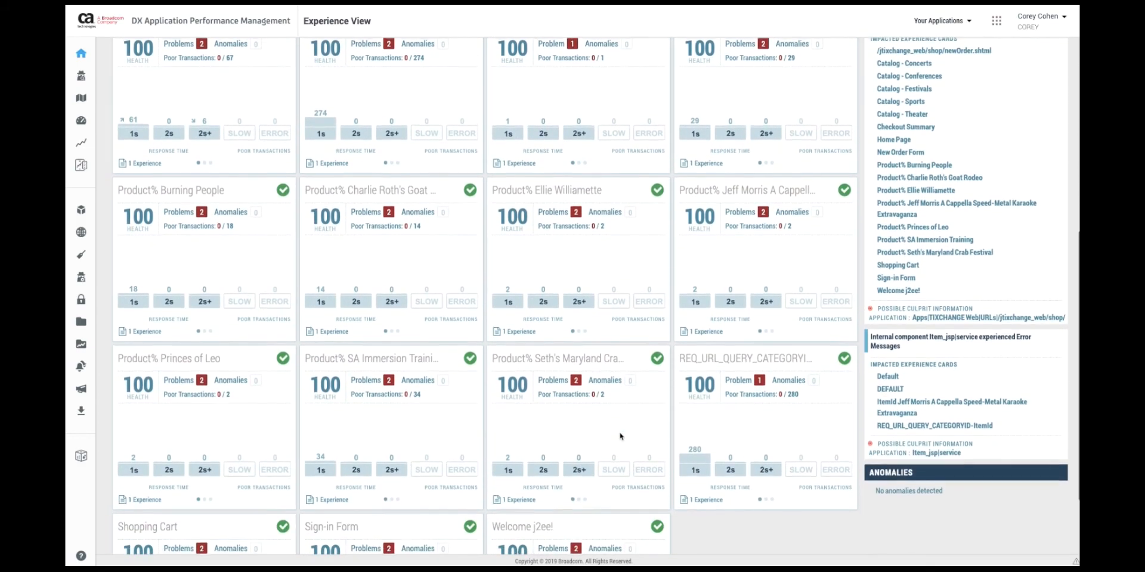
pyautogui.scroll(1, 621, 437)
pyautogui.click(81, 142)
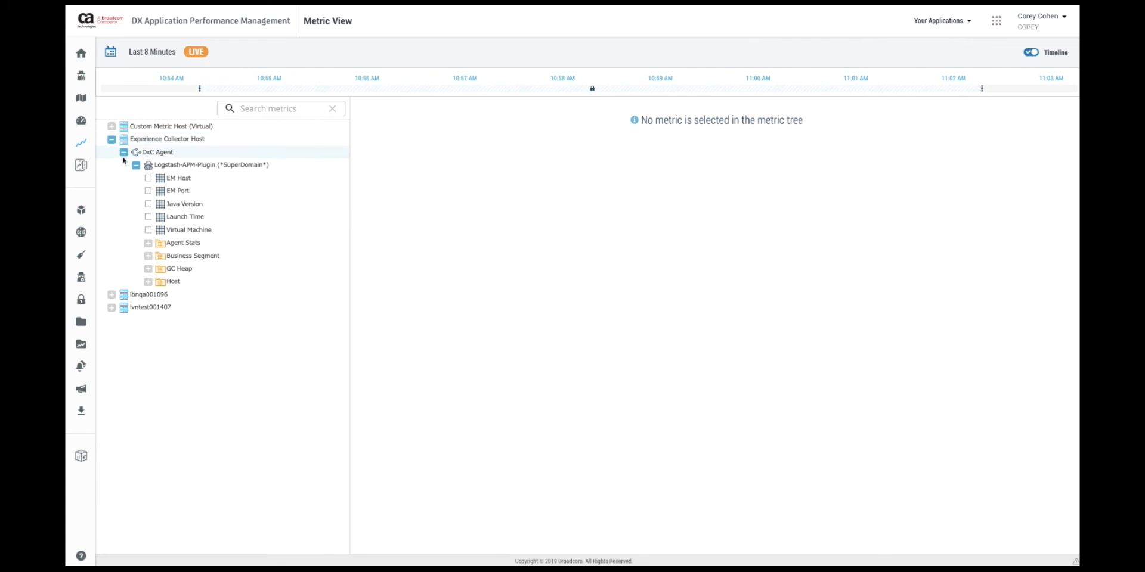
# - Expand Business Segment > Tix Change 1.7 down to the ItemId Belize By Boat with Clayton metrics
pyautogui.click(149, 257)
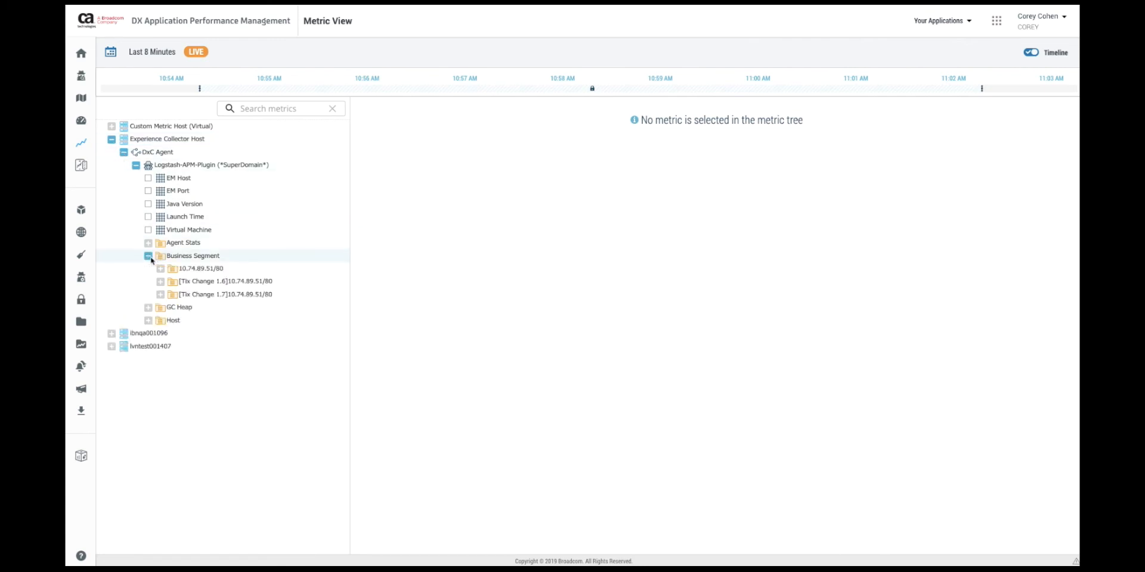
pyautogui.click(160, 296)
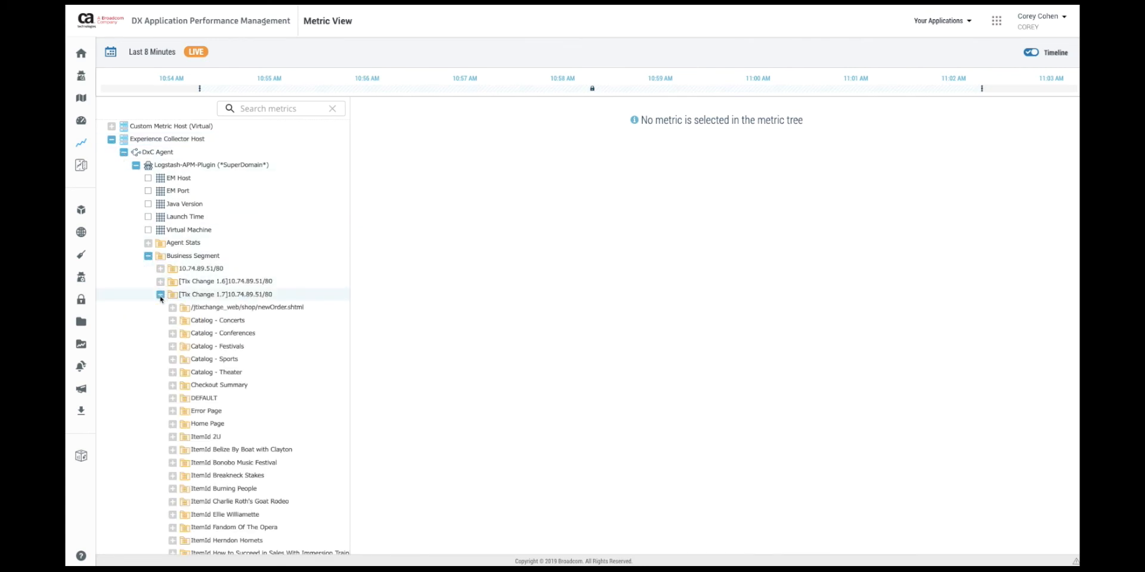
pyautogui.scroll(-3, 276, 401)
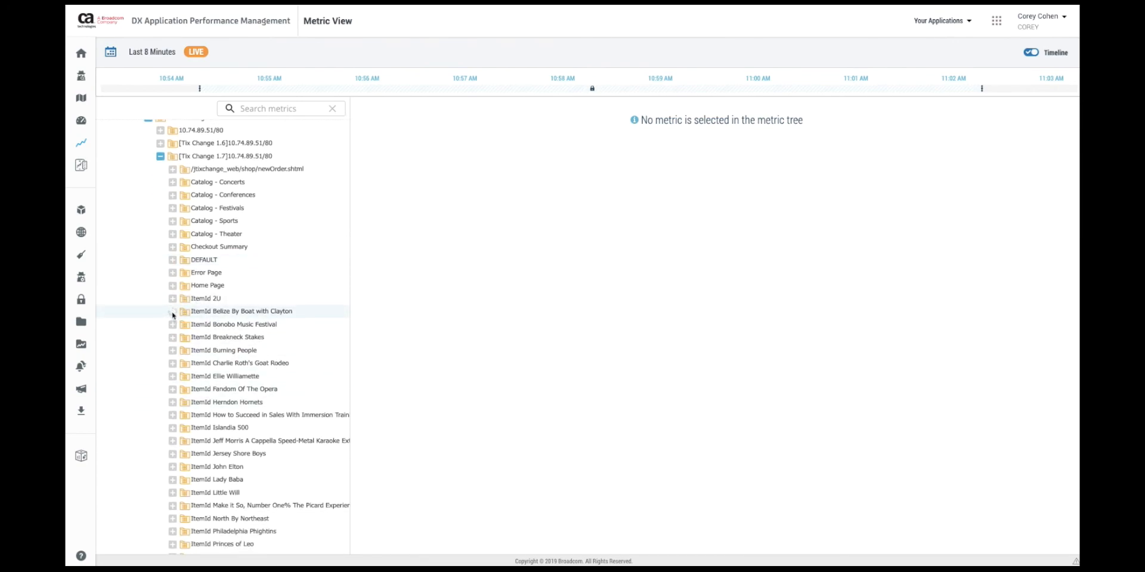
pyautogui.click(172, 312)
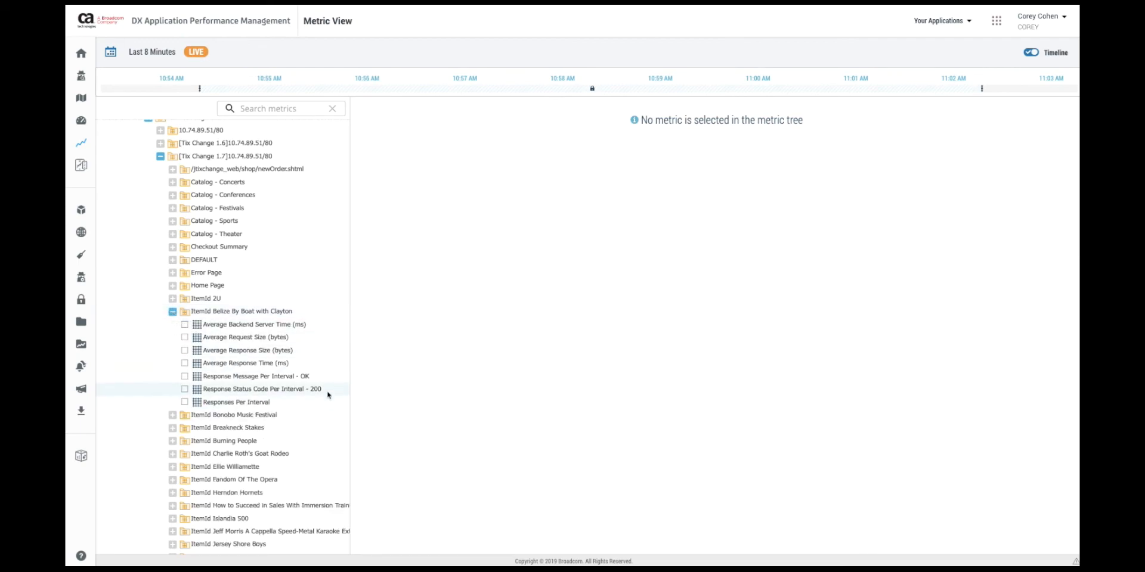
# - Chart the Belize By Boat transaction metrics and list its recorded traces
pyautogui.click(172, 247)
pyautogui.click(260, 421)
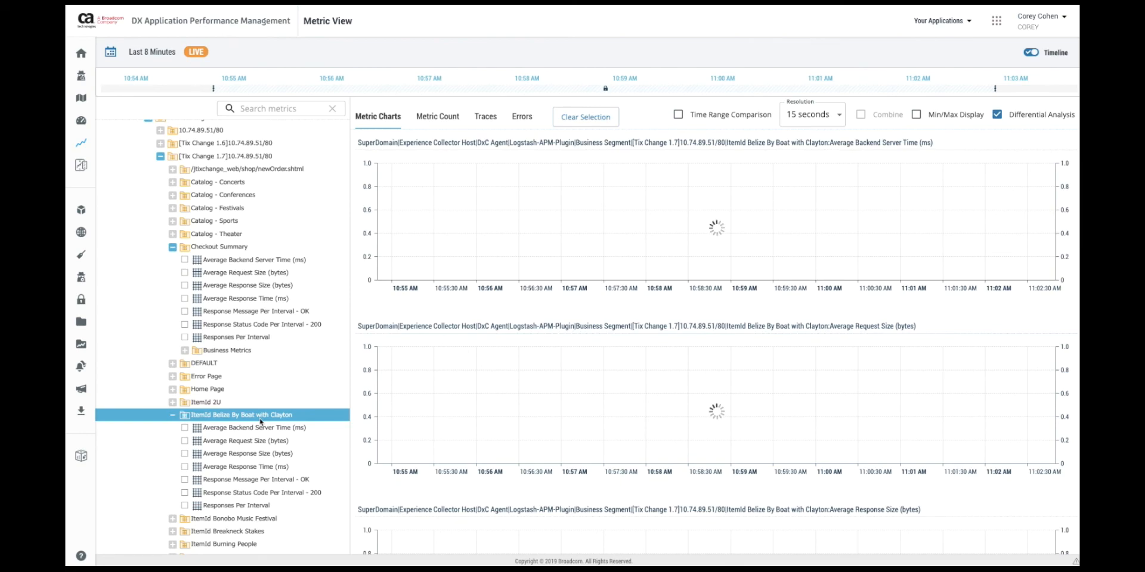
pyautogui.click(172, 247)
pyautogui.click(485, 116)
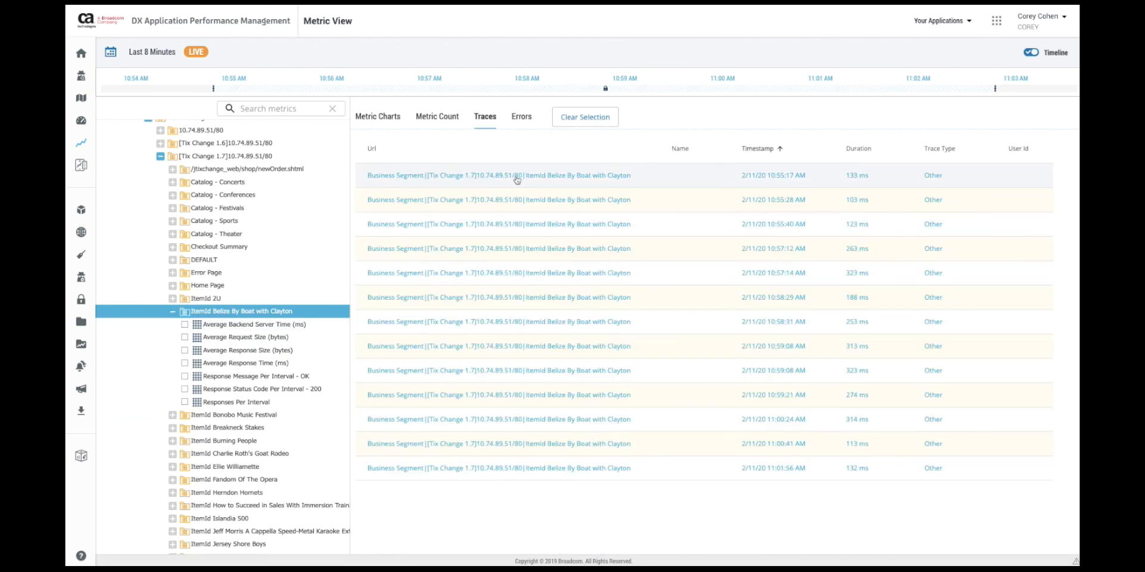
# - Open the first Belize By Boat trace and inspect its captured Page URL value
pyautogui.click(547, 178)
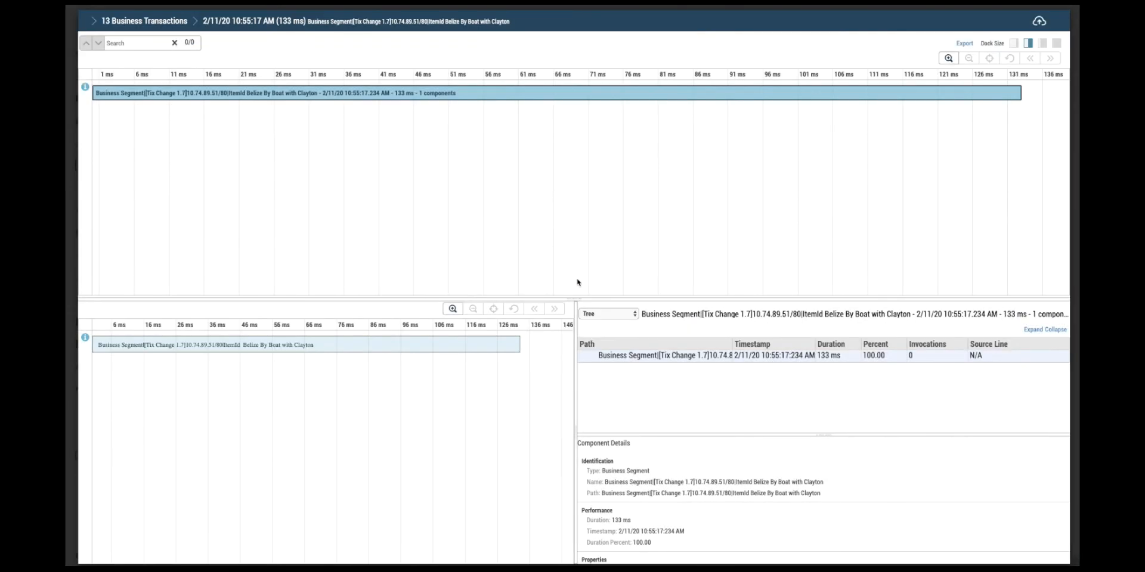
pyautogui.scroll(-8, 705, 507)
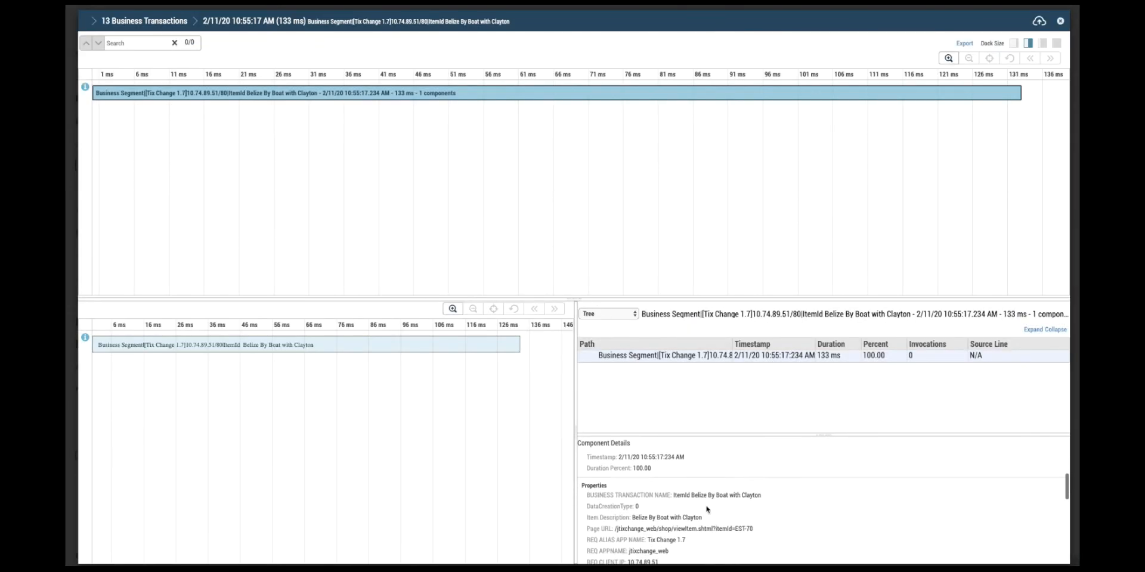
pyautogui.moveTo(760, 482); pyautogui.dragTo(615, 483)
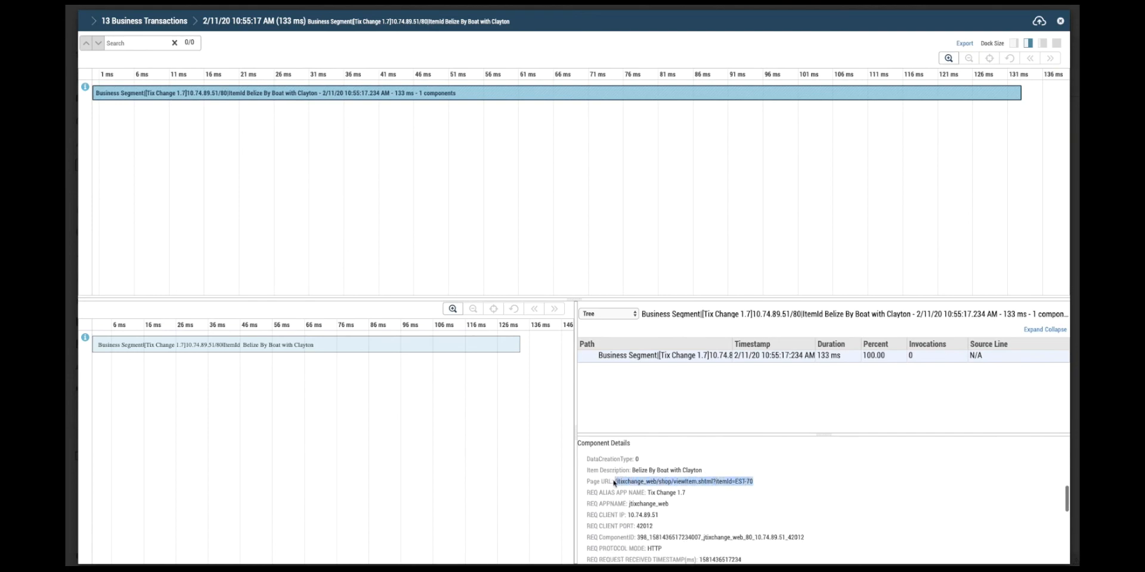
pyautogui.click(704, 515)
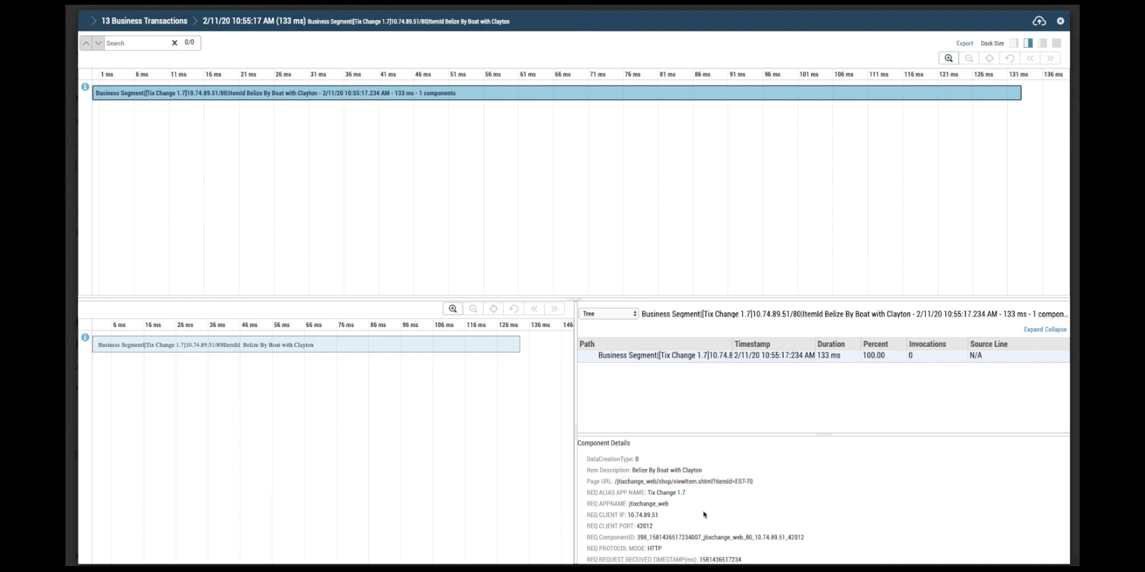
# - Review the captured item name Belize By Boat with Clayton, then close the trace viewer
pyautogui.scroll(-5, 704, 515)
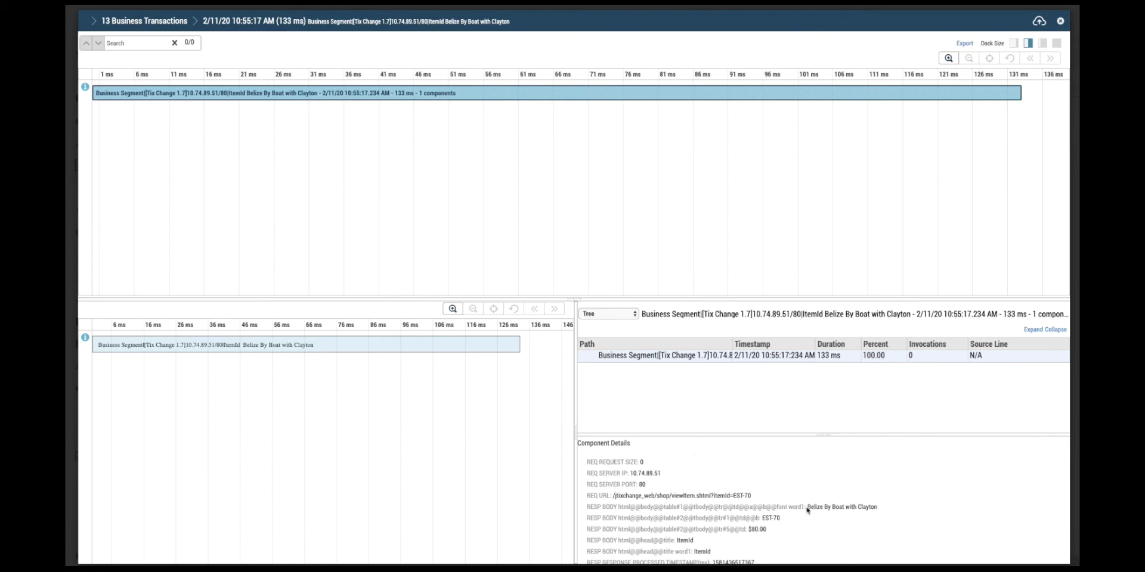
pyautogui.moveTo(809, 507); pyautogui.dragTo(872, 506)
pyautogui.click(891, 505)
pyautogui.moveTo(875, 507); pyautogui.dragTo(807, 511)
pyautogui.scroll(-3, 808, 528)
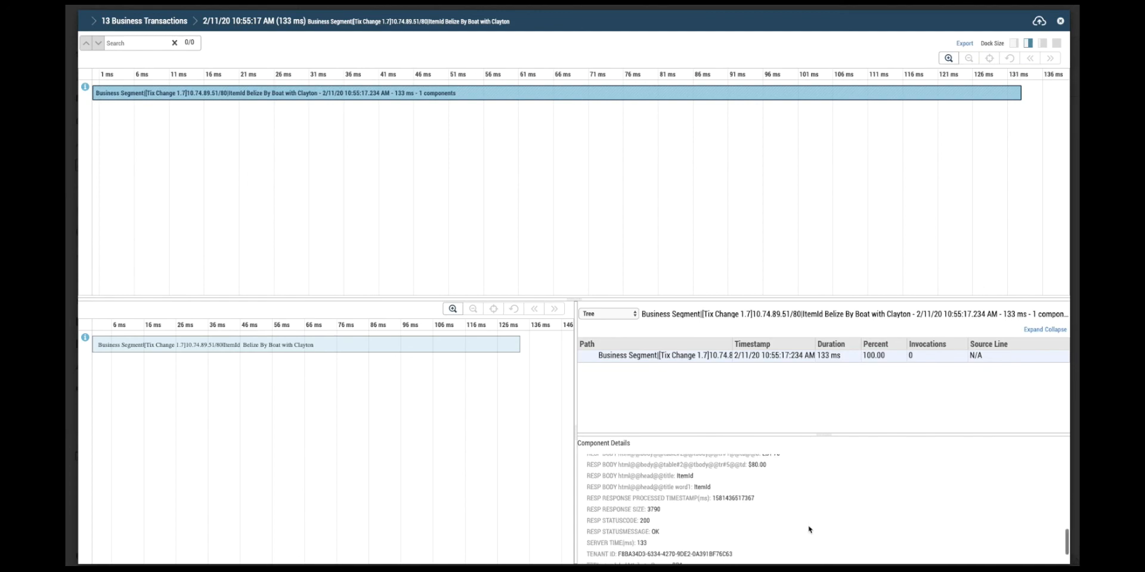
pyautogui.scroll(-2, 808, 530)
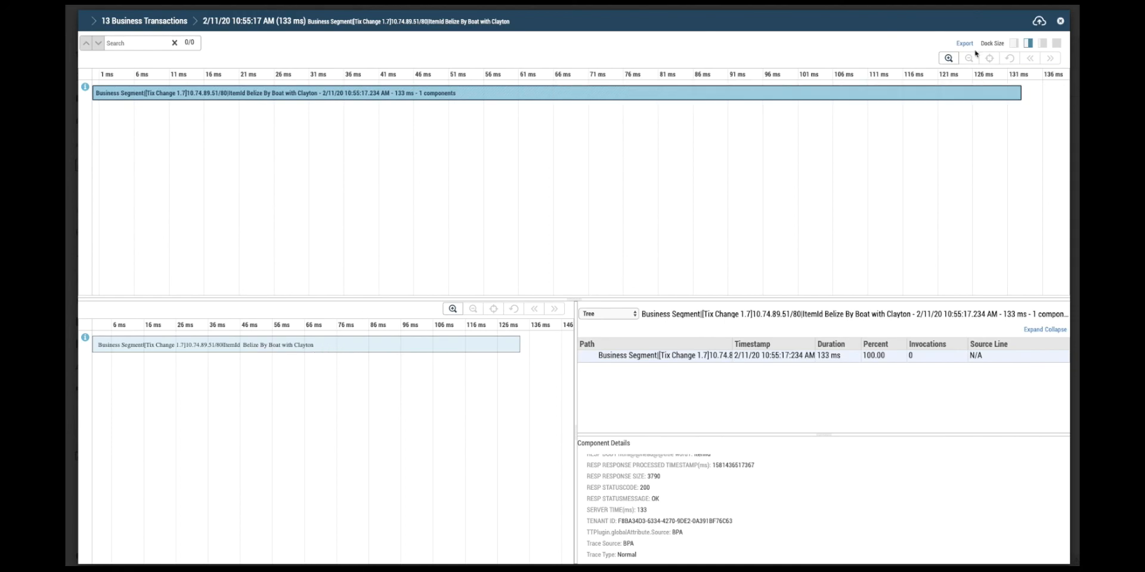
pyautogui.click(104, 100)
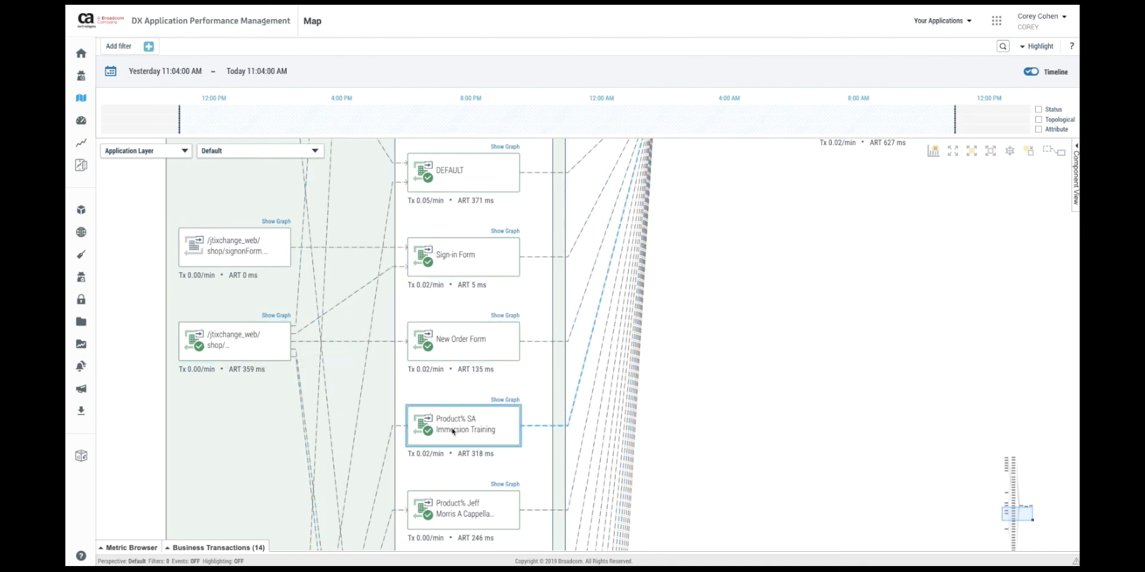
# - Pan the 24-hour map to reveal viewProduct and its linked Product% transaction nodes
pyautogui.moveTo(276, 491); pyautogui.dragTo(296, 152)
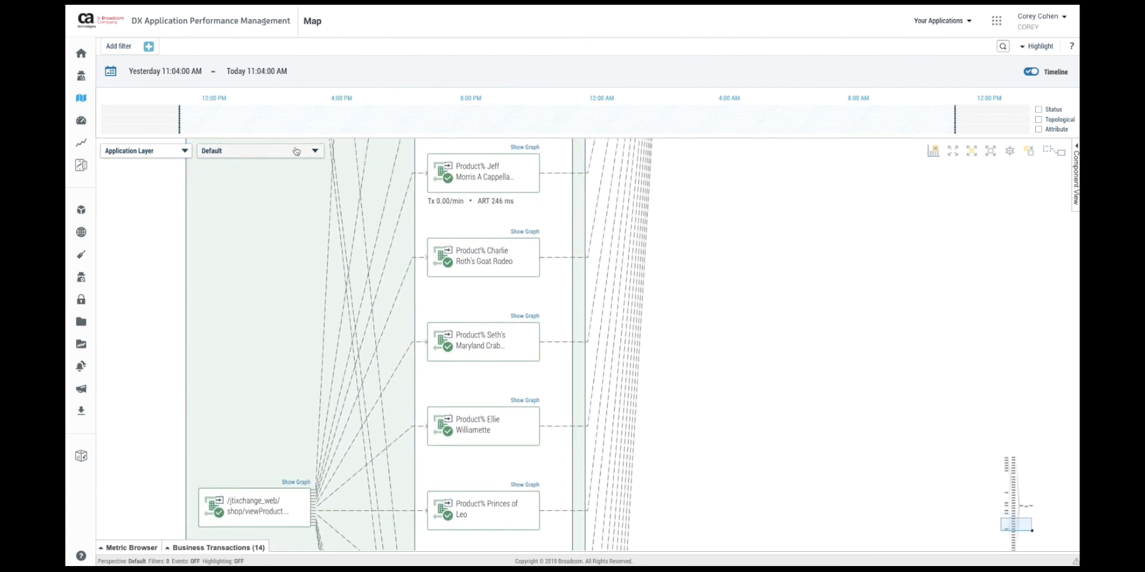
pyautogui.moveTo(294, 381); pyautogui.dragTo(296, 235)
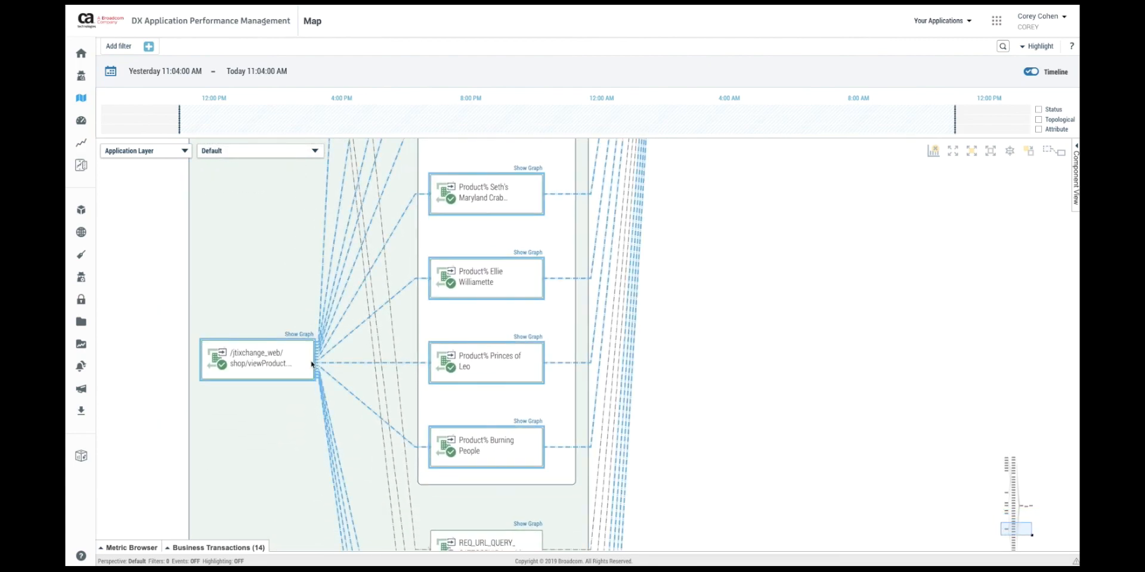